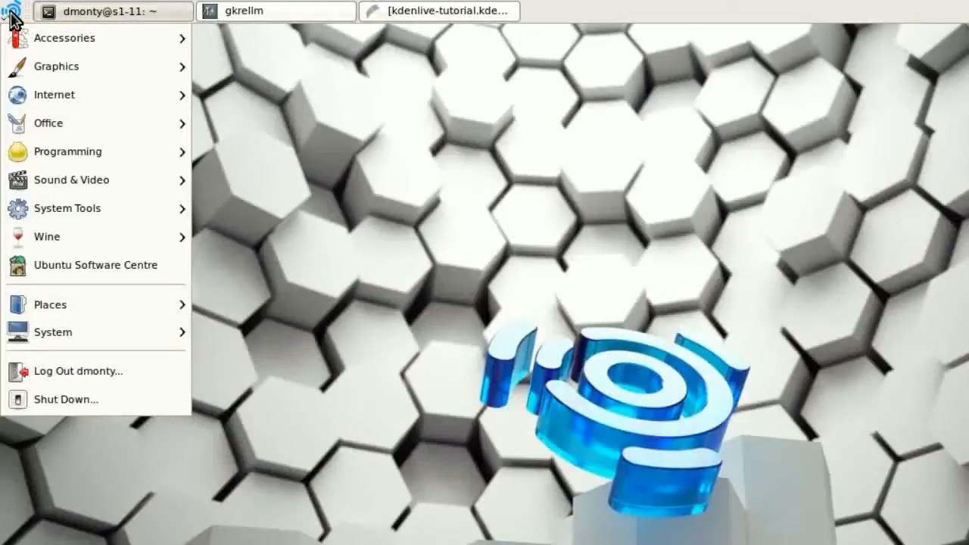
Open the PRIVATE/AVCHD/STREAM folder on the 2.1 GB Filesystem drive.
{"action": "mouse_move", "coordinate": [96, 305]}
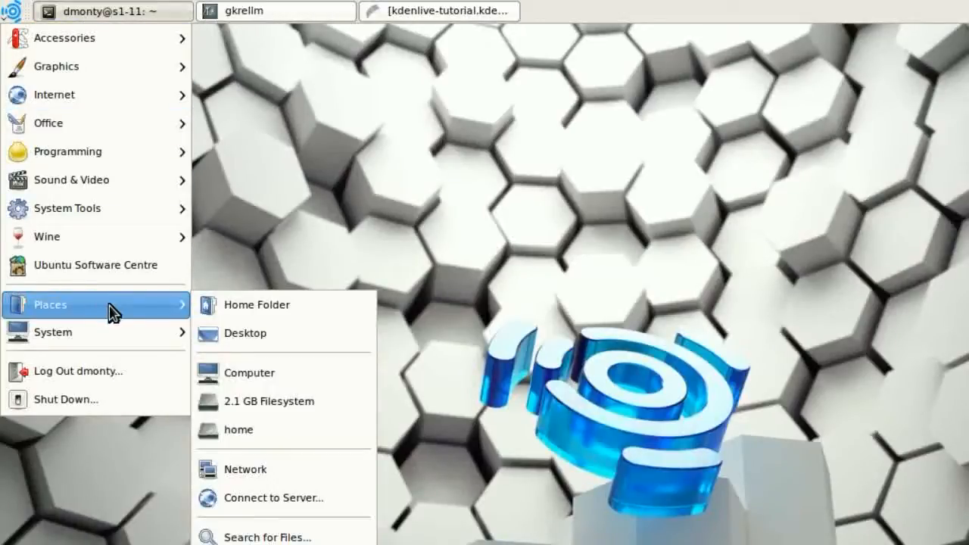
{"action": "left_click", "coordinate": [329, 406]}
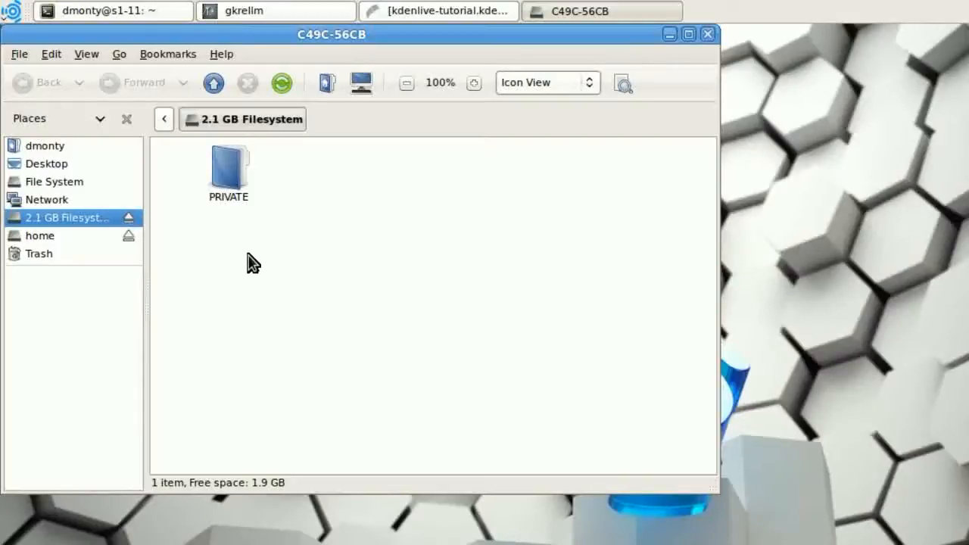
{"action": "left_click", "coordinate": [231, 176]}
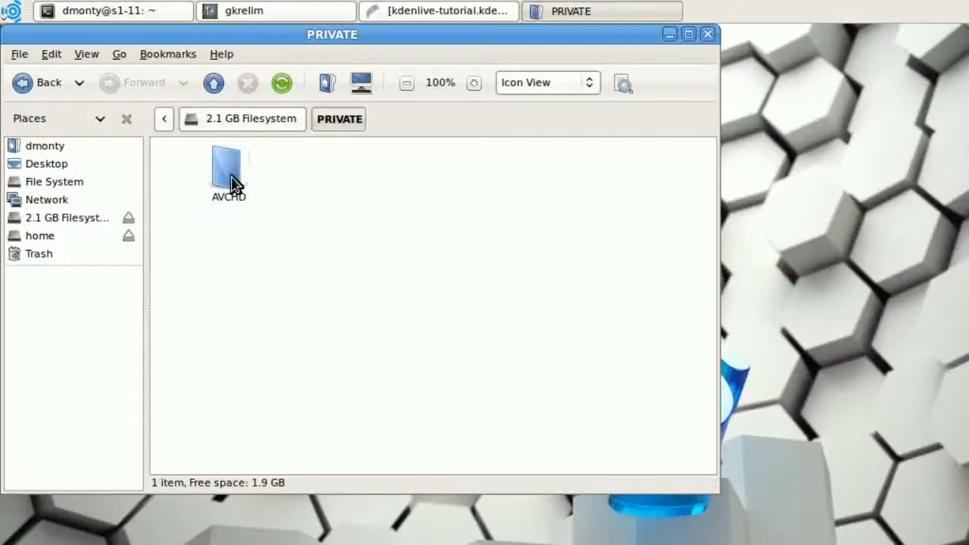
{"action": "left_click", "coordinate": [232, 182]}
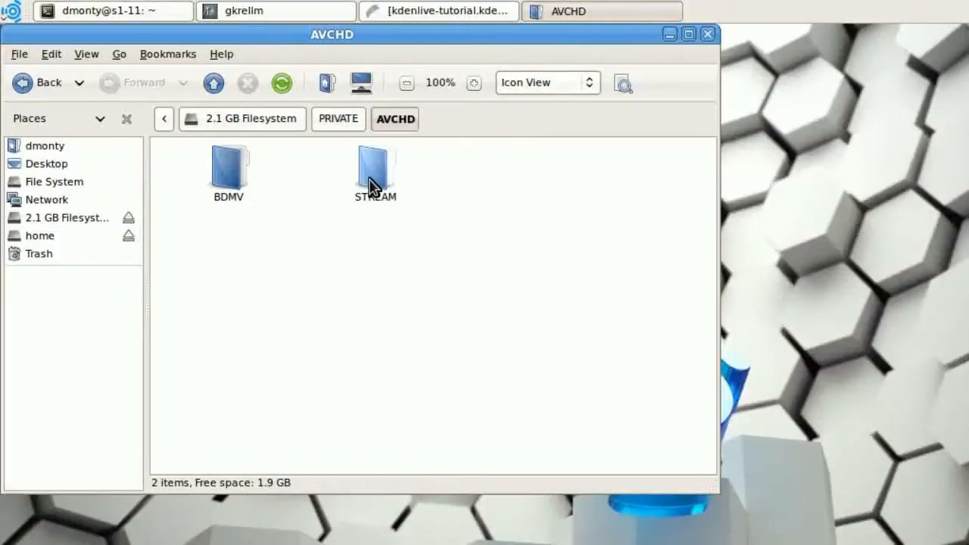
{"action": "left_click", "coordinate": [375, 185]}
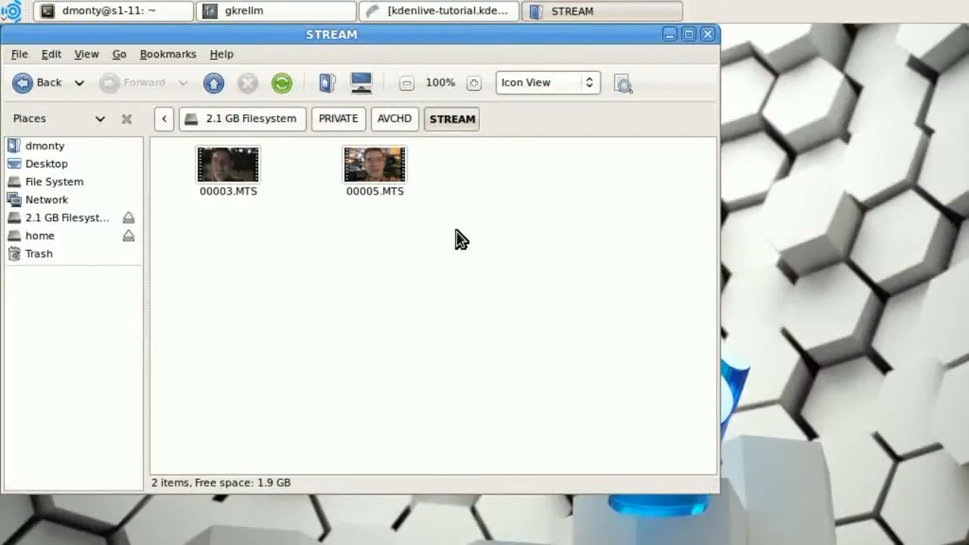
Copy 00003.MTS and 00005.MTS from the STREAM folder into the home folder and close the file manager.
{"action": "left_click_drag", "start_coordinate": [477, 222], "coordinate": [180, 162]}
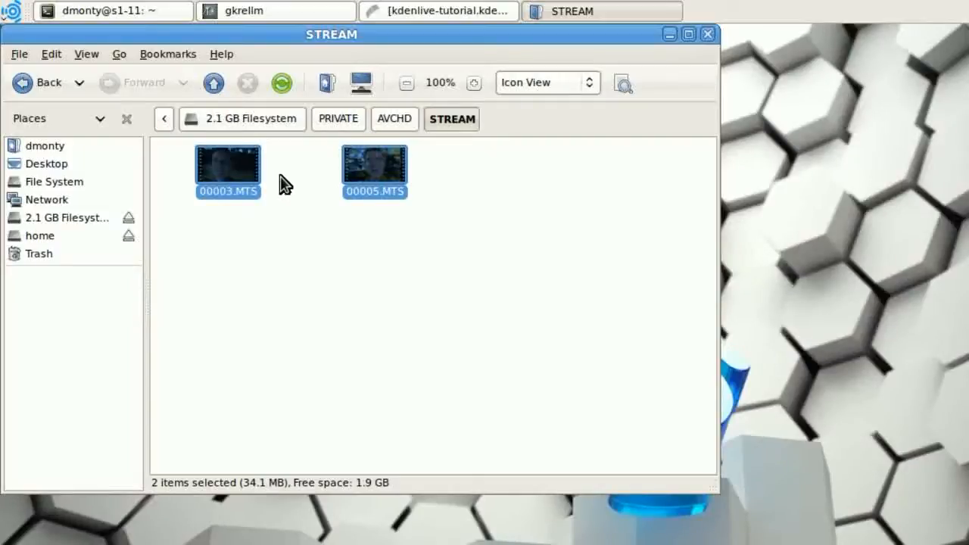
{"action": "right_click", "coordinate": [233, 174]}
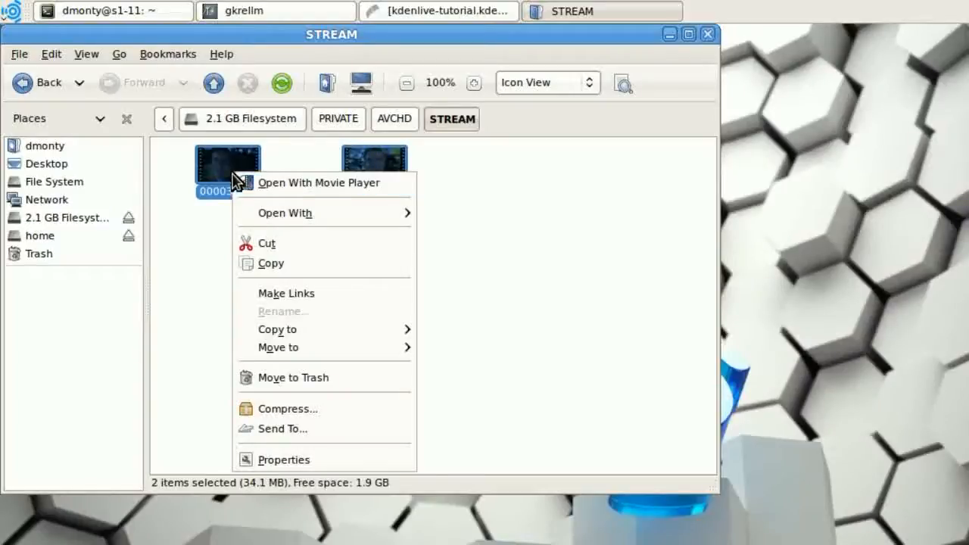
{"action": "left_click", "coordinate": [307, 271]}
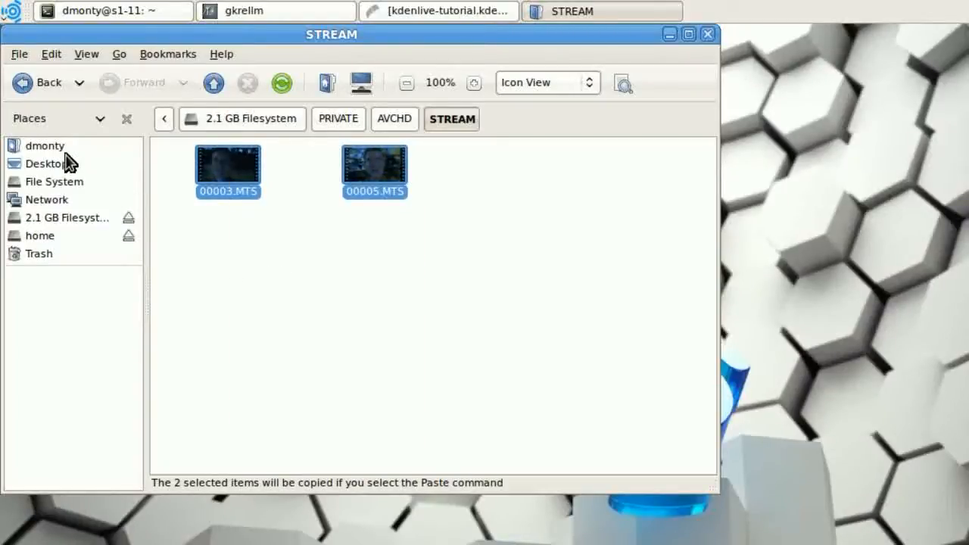
{"action": "left_click", "coordinate": [39, 150]}
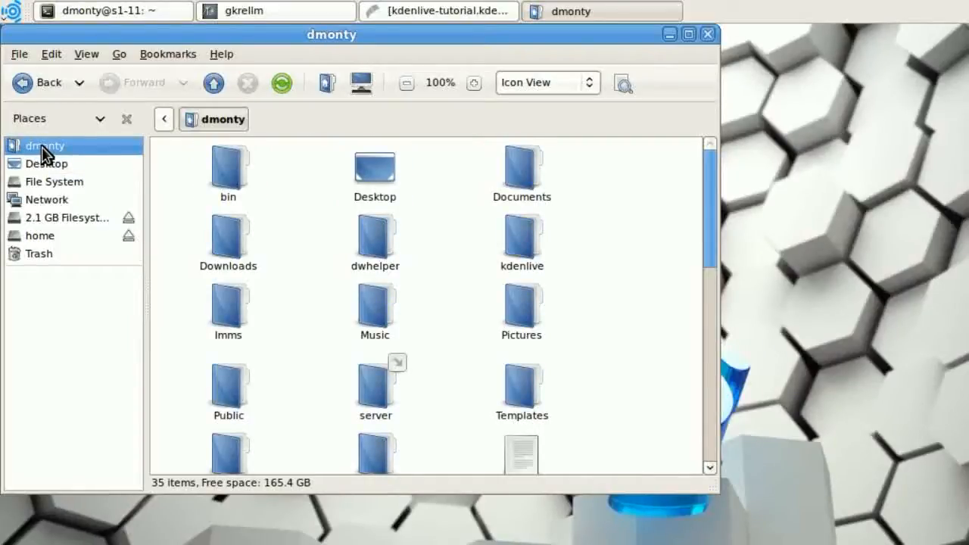
{"action": "right_click", "coordinate": [292, 262]}
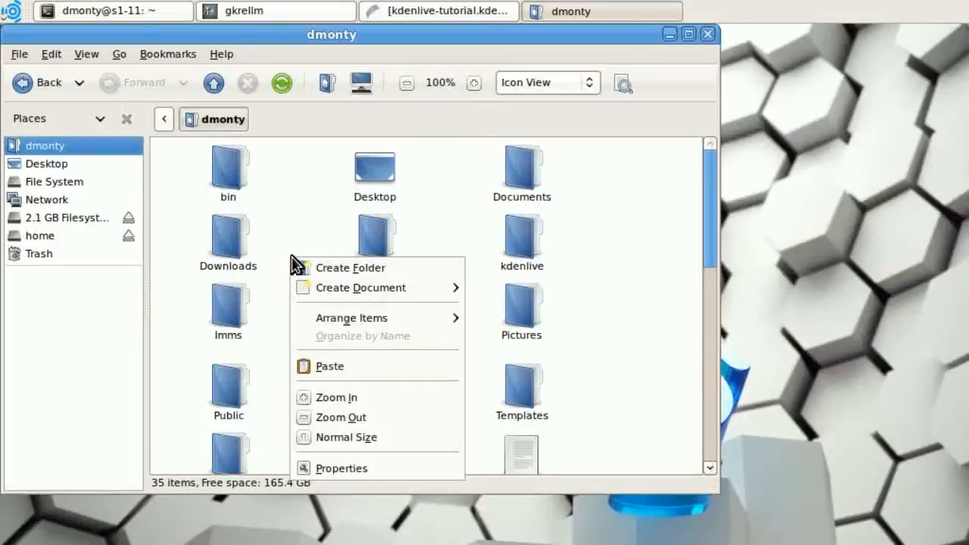
{"action": "left_click", "coordinate": [334, 366]}
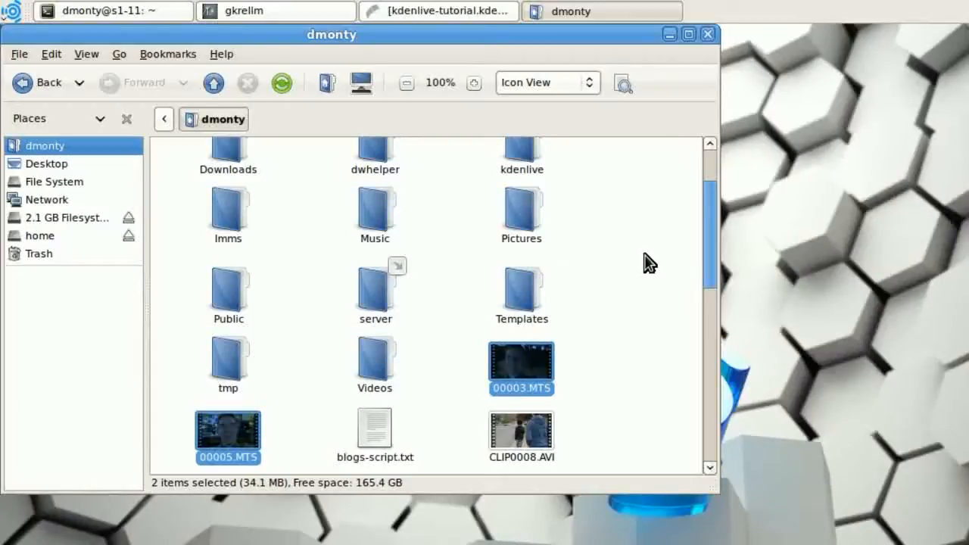
{"action": "left_click", "coordinate": [707, 34]}
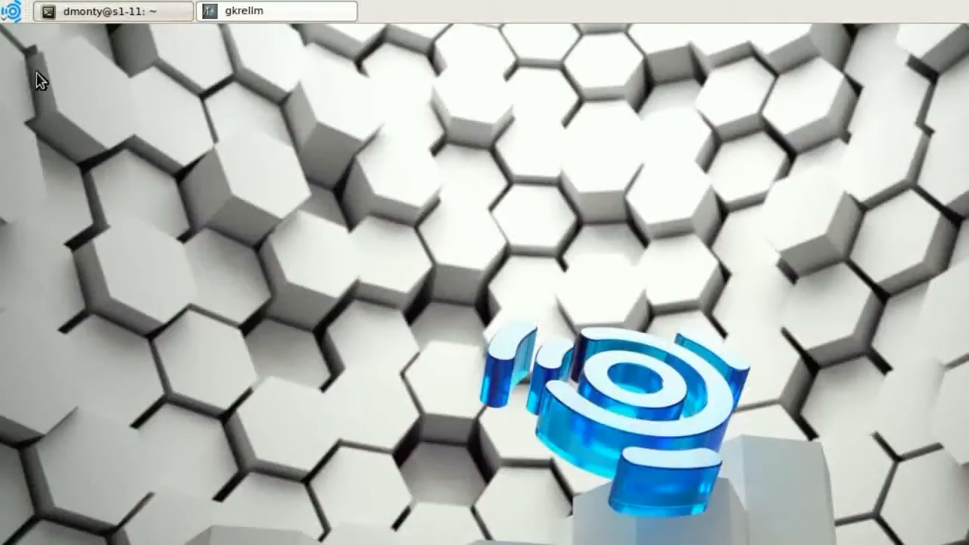
Launch the Kdenlive video editor.
{"action": "left_click", "coordinate": [11, 11]}
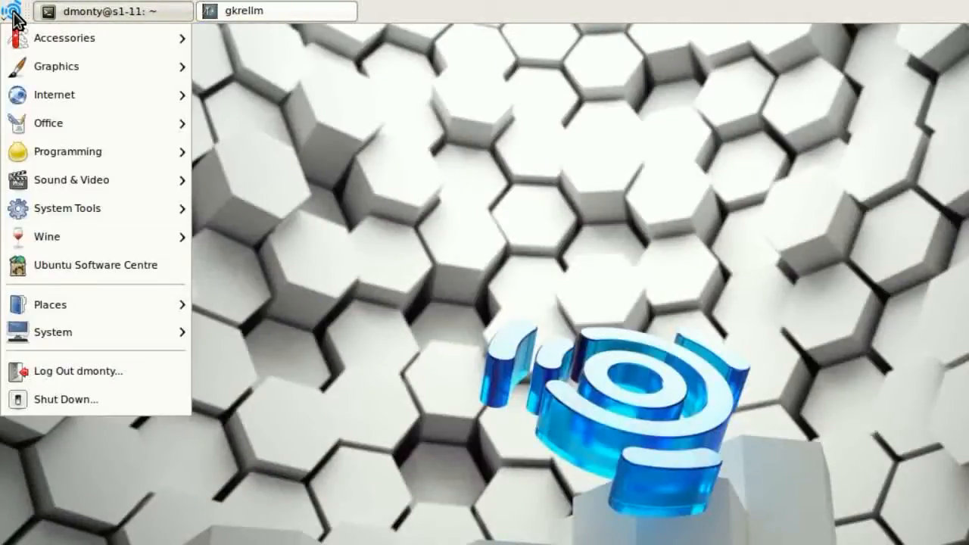
{"action": "mouse_move", "coordinate": [70, 180]}
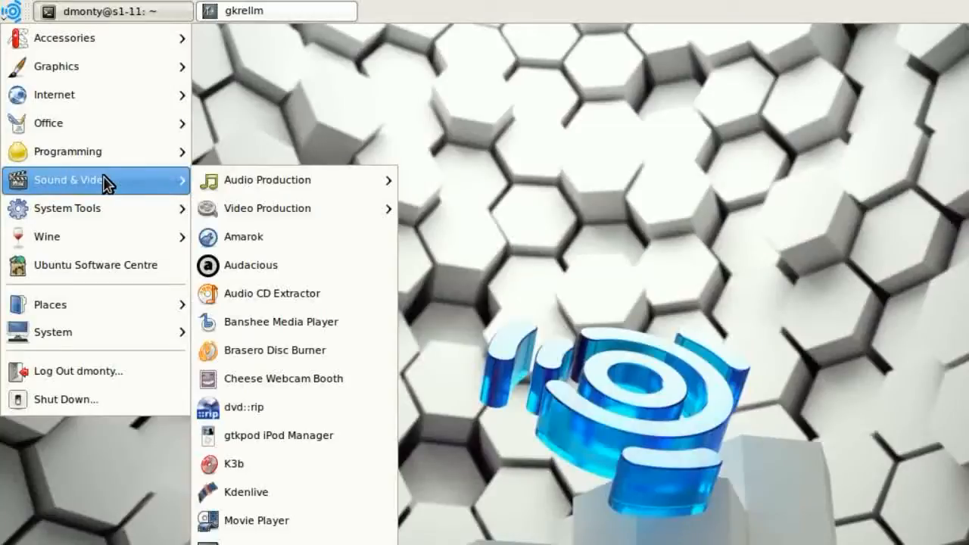
{"action": "left_click", "coordinate": [290, 496]}
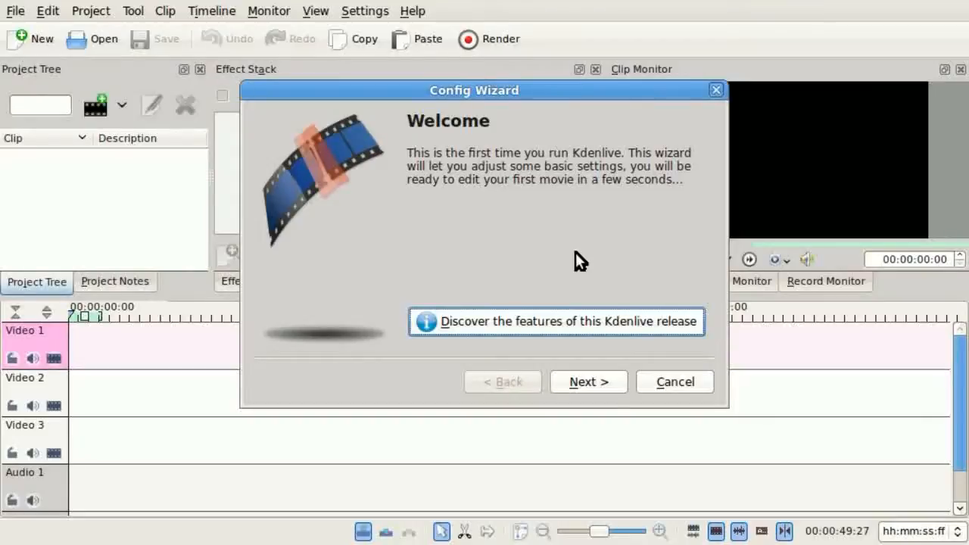
Complete the Config Wizard with HD 720p 30 fps as the default video profile, keeping the additional settings as offered.
{"action": "left_click", "coordinate": [594, 384]}
{"action": "left_click", "coordinate": [598, 437]}
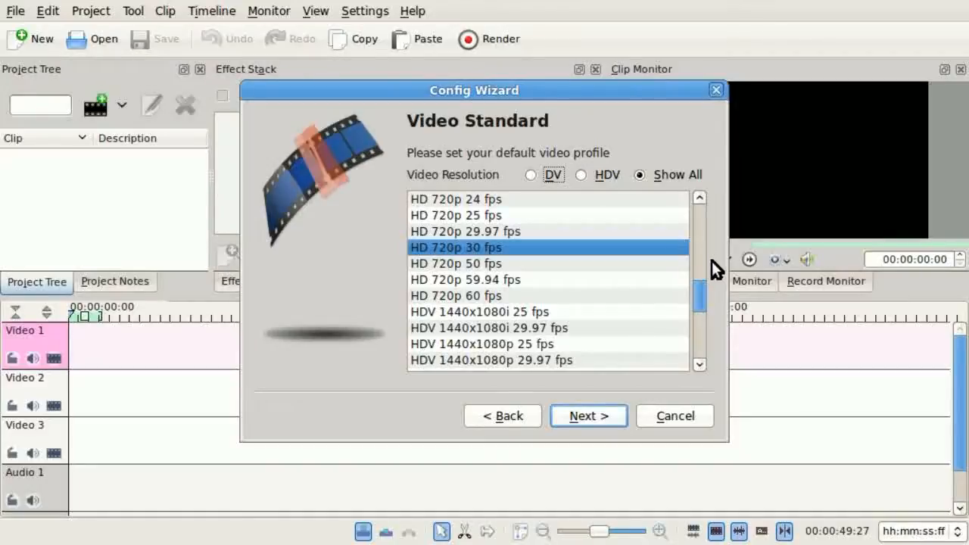
{"action": "left_click", "coordinate": [610, 421]}
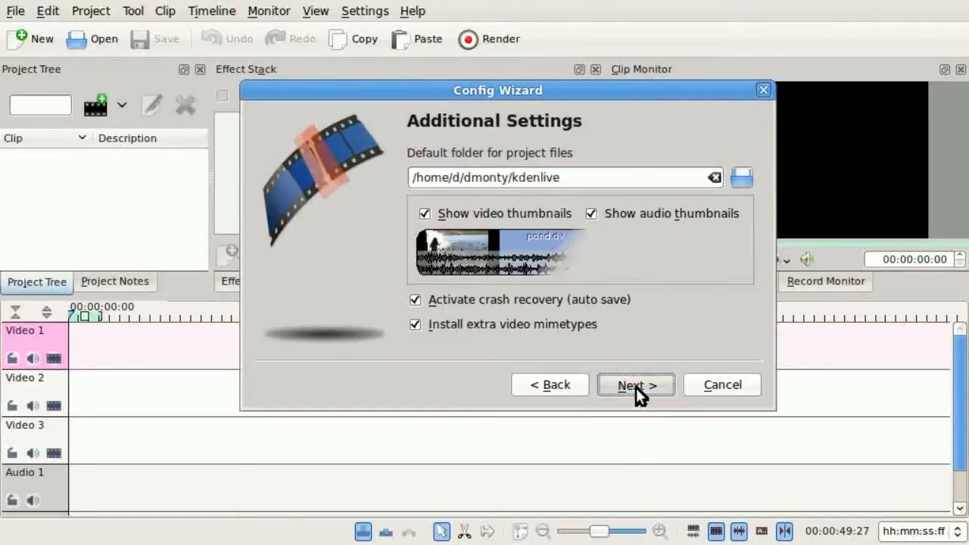
{"action": "left_click", "coordinate": [636, 388]}
{"action": "left_click", "coordinate": [641, 429]}
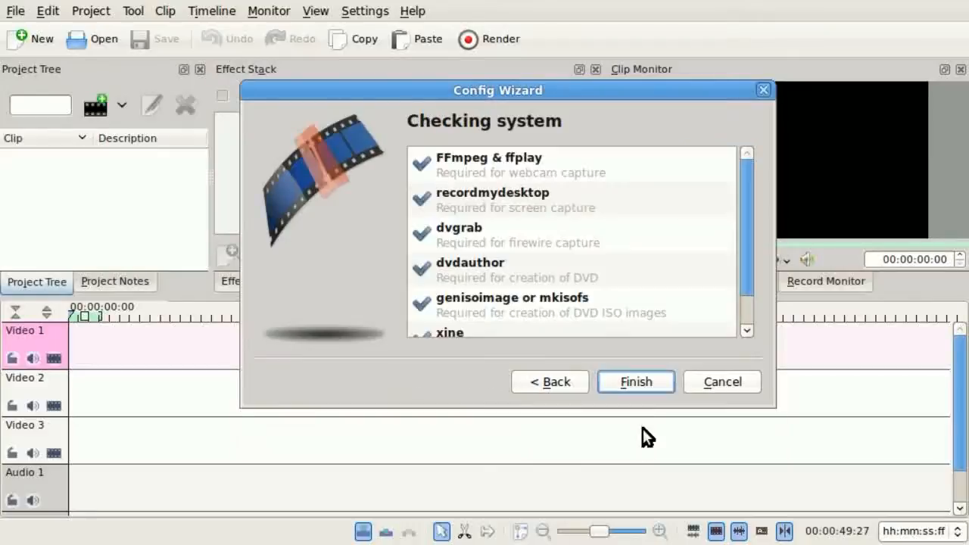
{"action": "left_click", "coordinate": [644, 384]}
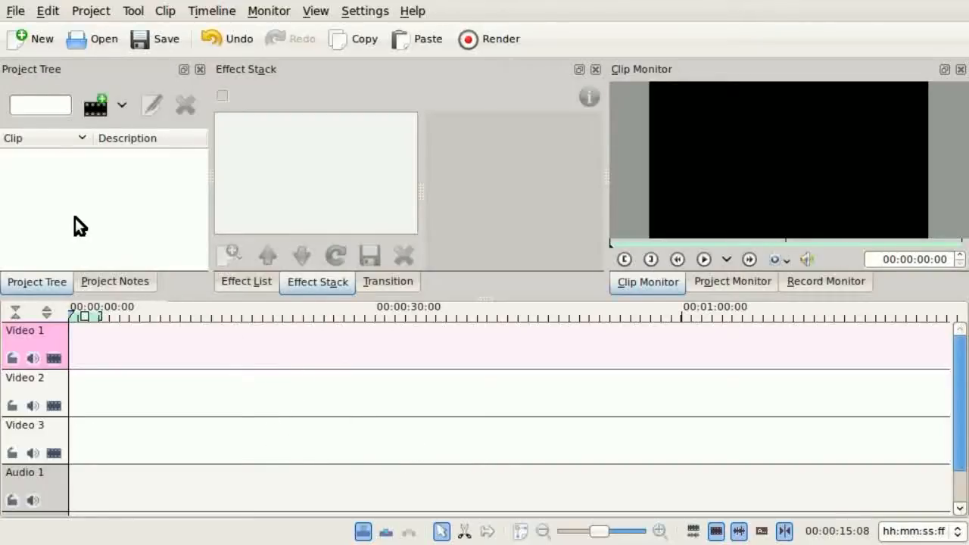
Import the clips 00000.MTS through 00005.MTS from the Videos folder into the project and look through them.
{"action": "left_click", "coordinate": [98, 105]}
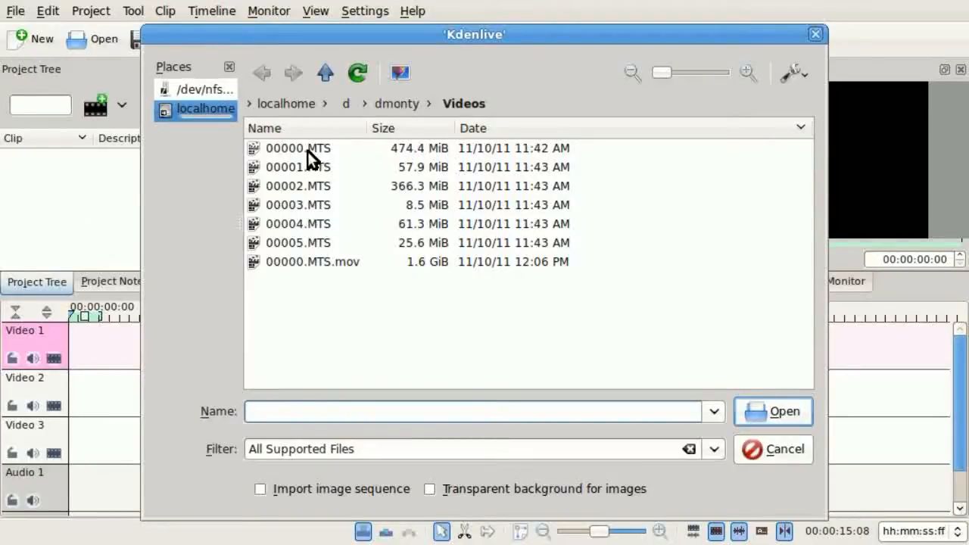
{"action": "left_click", "coordinate": [308, 150]}
{"action": "left_click", "coordinate": [313, 245], "text": "shift"}
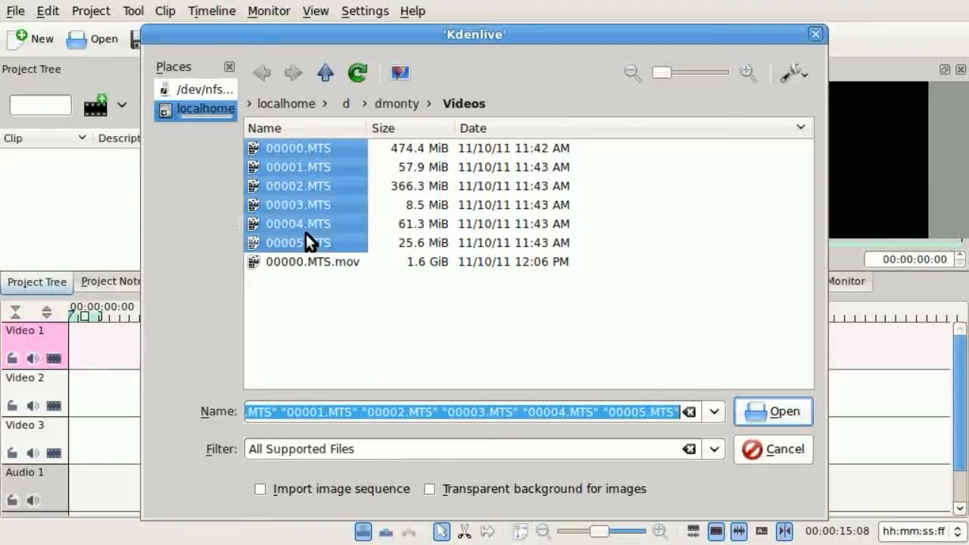
{"action": "left_click", "coordinate": [779, 416]}
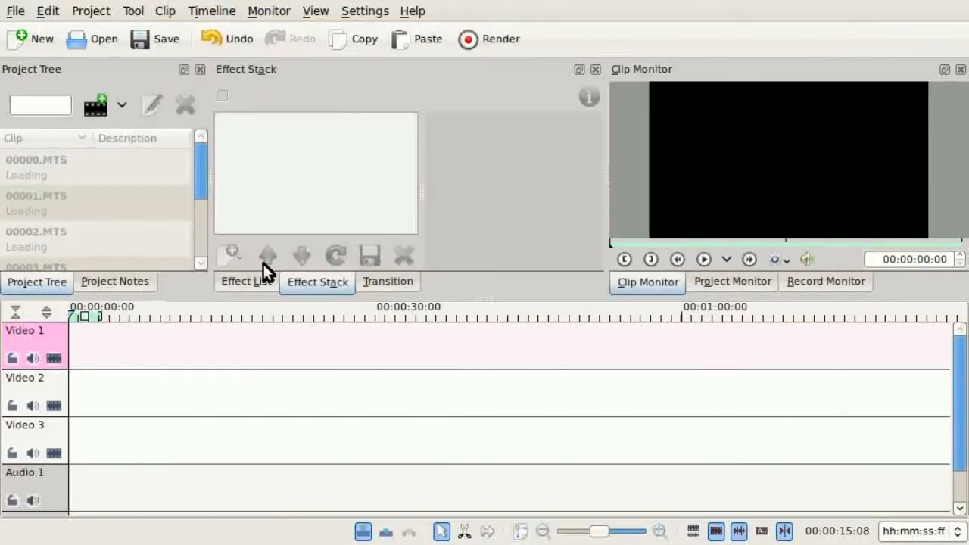
{"action": "left_click", "coordinate": [189, 239]}
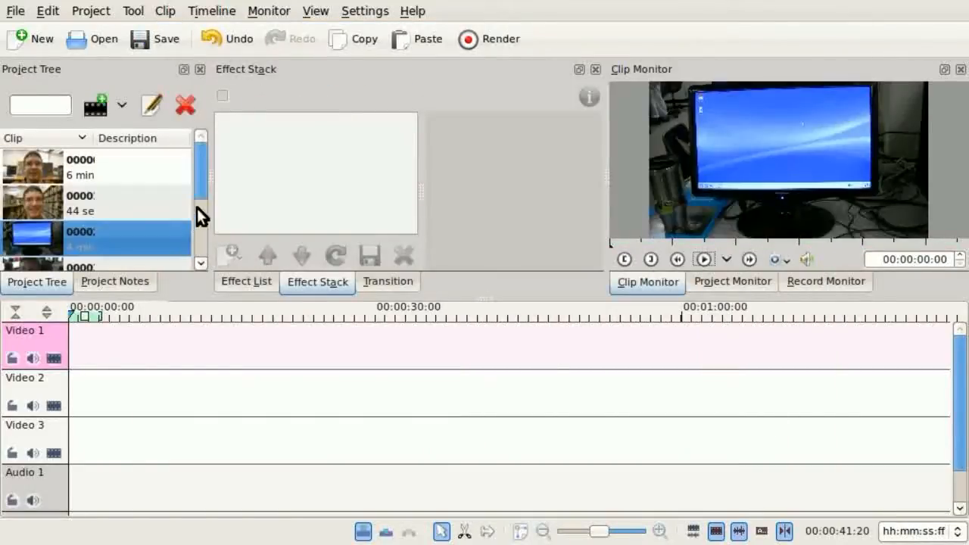
{"action": "scroll", "coordinate": [200, 201], "scroll_direction": "down", "scroll_amount": 1}
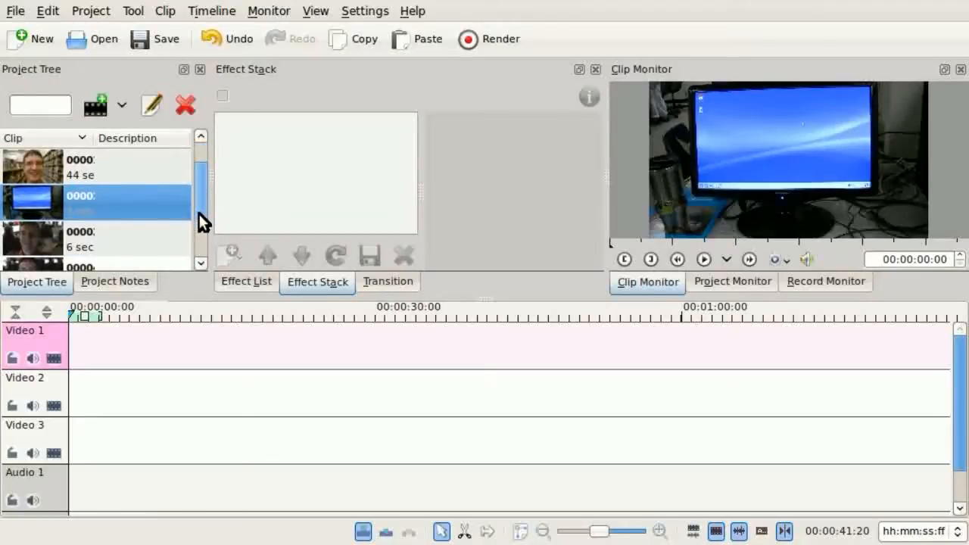
{"action": "scroll", "coordinate": [199, 220], "scroll_direction": "down", "scroll_amount": 2}
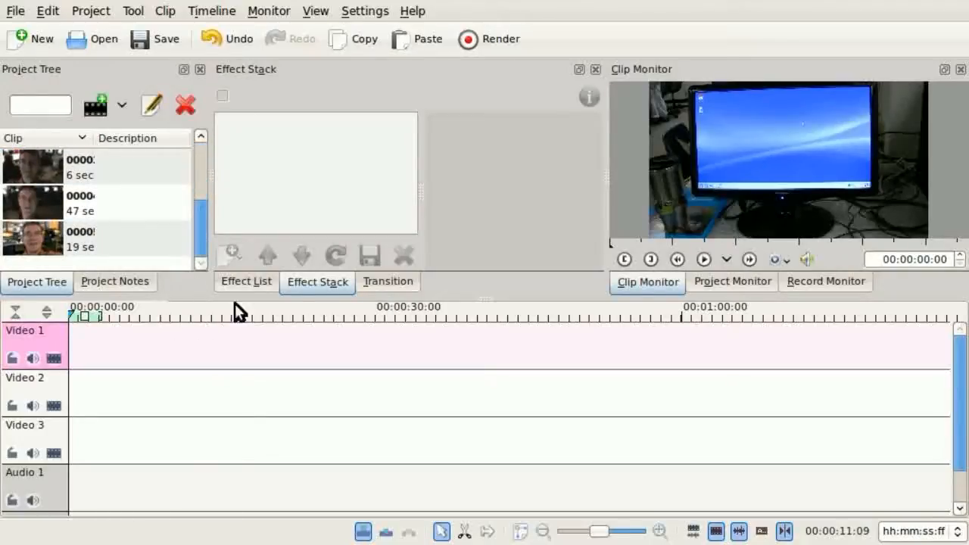
Import the screen recording kdenlive-wizard.avi from the home folder into the project.
{"action": "left_click", "coordinate": [97, 106]}
{"action": "left_click", "coordinate": [397, 103]}
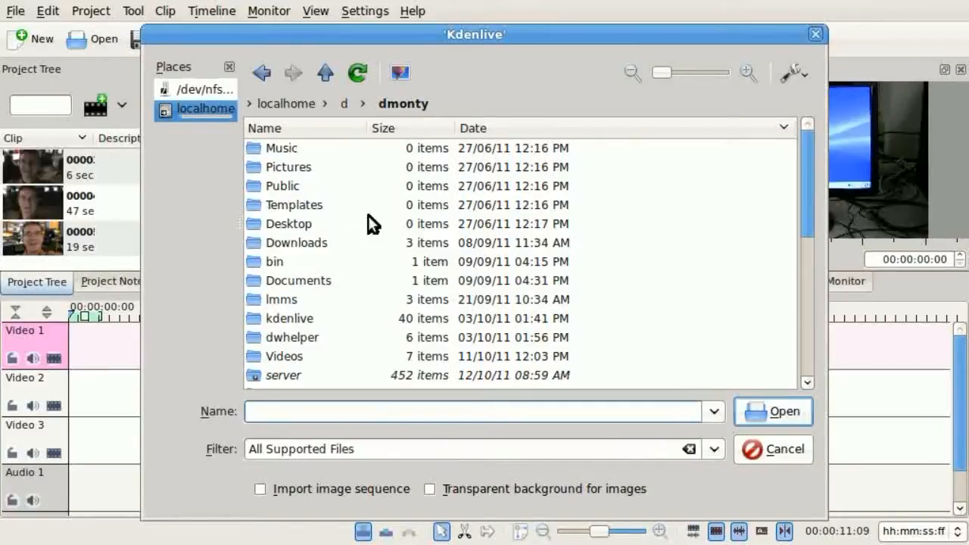
{"action": "scroll", "coordinate": [333, 284], "scroll_direction": "down", "scroll_amount": 5}
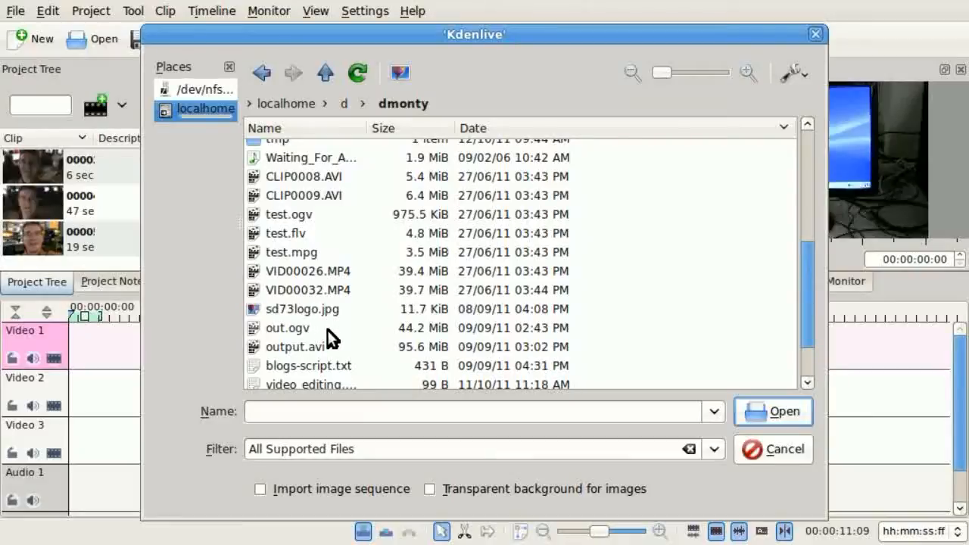
{"action": "scroll", "coordinate": [329, 334], "scroll_direction": "down", "scroll_amount": 2}
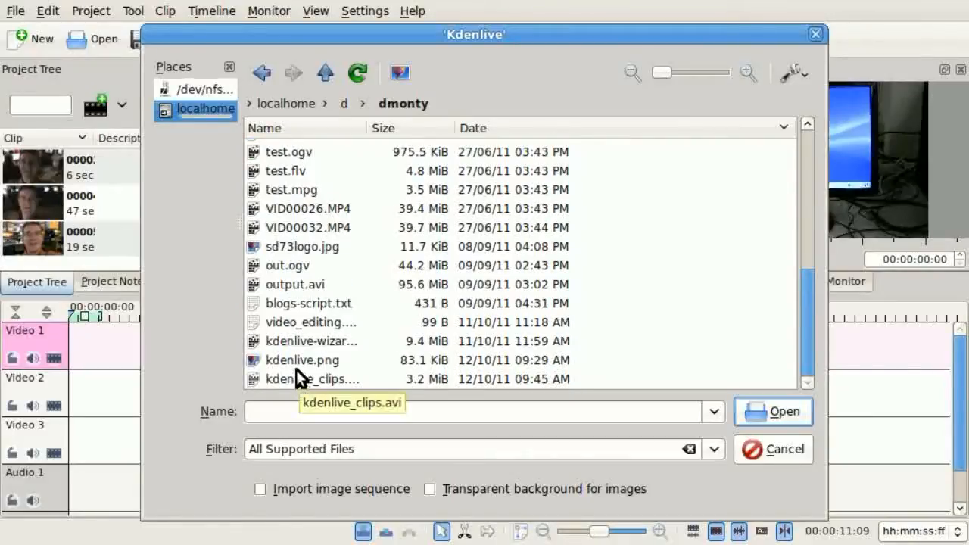
{"action": "left_click", "coordinate": [291, 342]}
{"action": "left_click", "coordinate": [785, 418]}
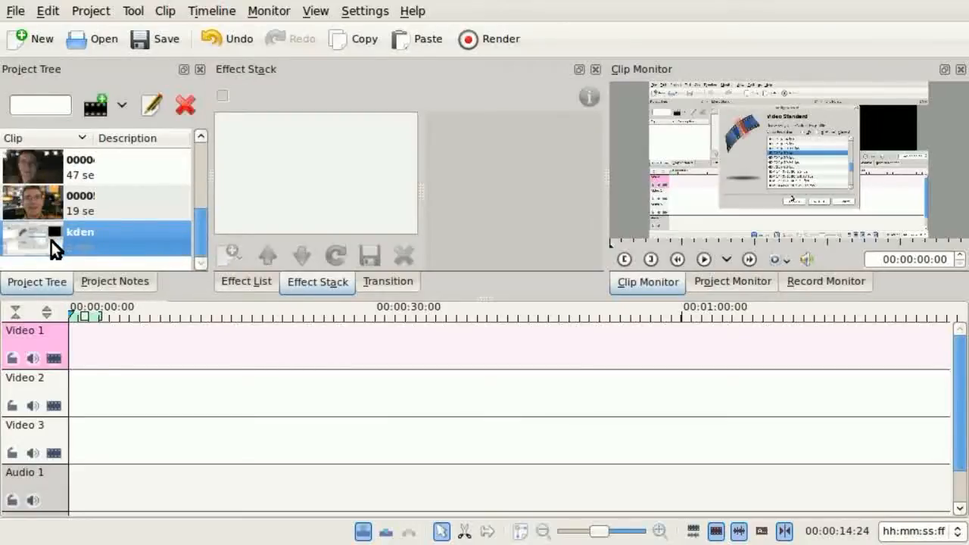
Place kdenlive-wizard.avi on the Video 2 track starting at about 00:00:12, with its beginning and end trimmed.
{"action": "left_click_drag", "start_coordinate": [51, 240], "coordinate": [88, 383]}
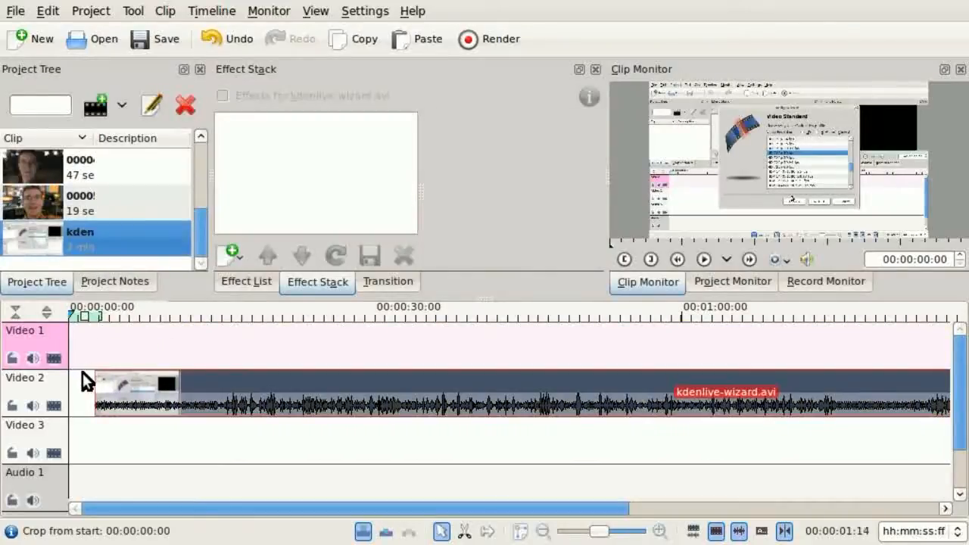
{"action": "left_click", "coordinate": [544, 531]}
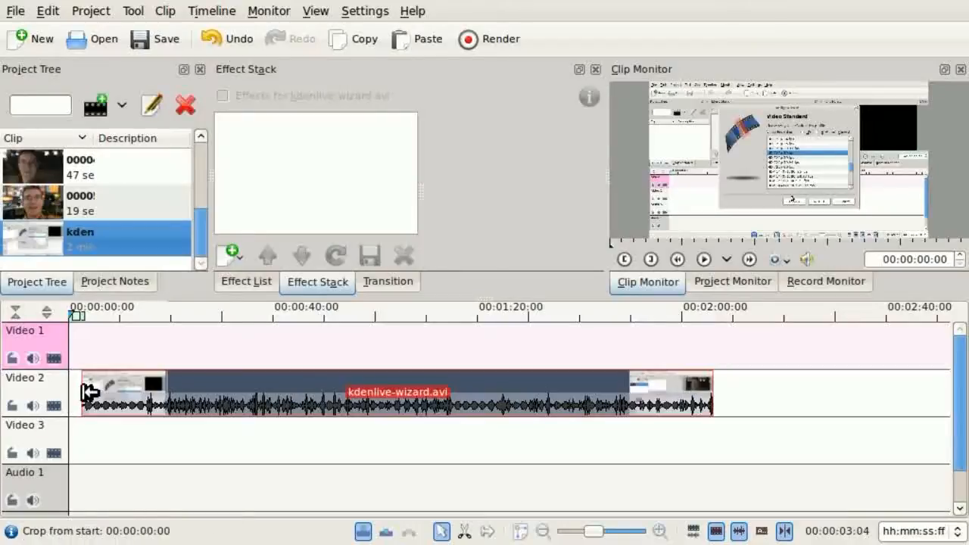
{"action": "left_click_drag", "start_coordinate": [85, 394], "coordinate": [158, 395]}
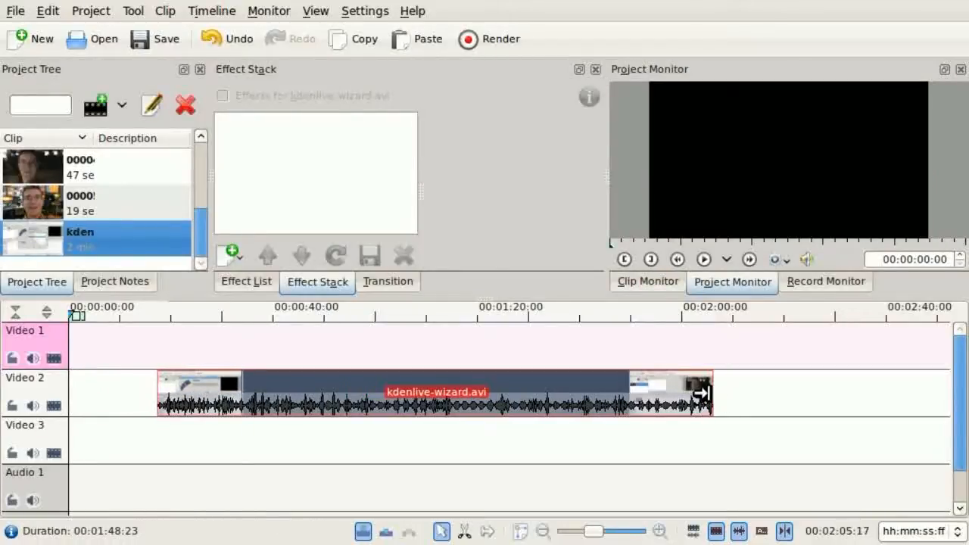
{"action": "left_click_drag", "start_coordinate": [701, 393], "coordinate": [502, 394]}
{"action": "left_click_drag", "start_coordinate": [391, 403], "coordinate": [362, 403]}
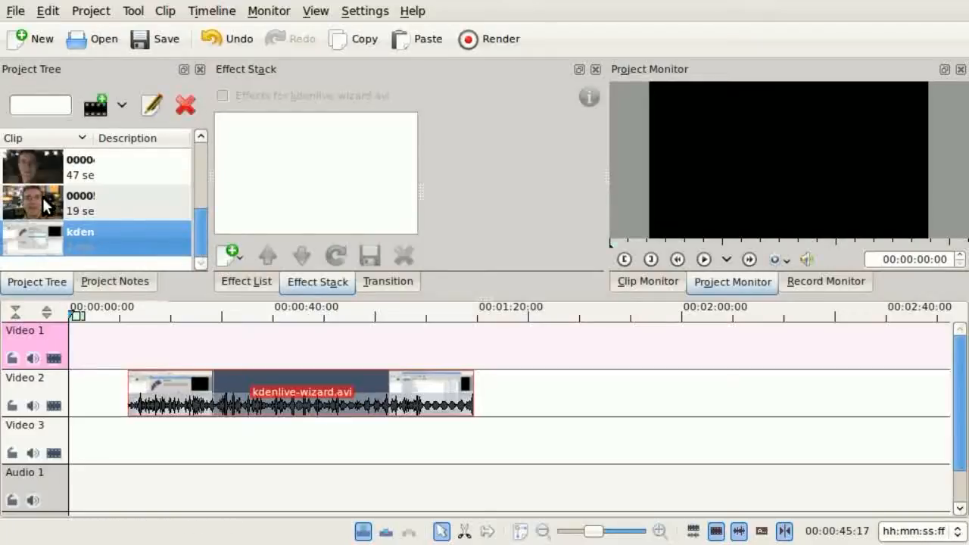
Place 00005.MTS on the Video 1 track overlapping the end of kdenlive-wizard.avi and add a transition between the two clips.
{"action": "left_click_drag", "start_coordinate": [42, 195], "coordinate": [442, 337]}
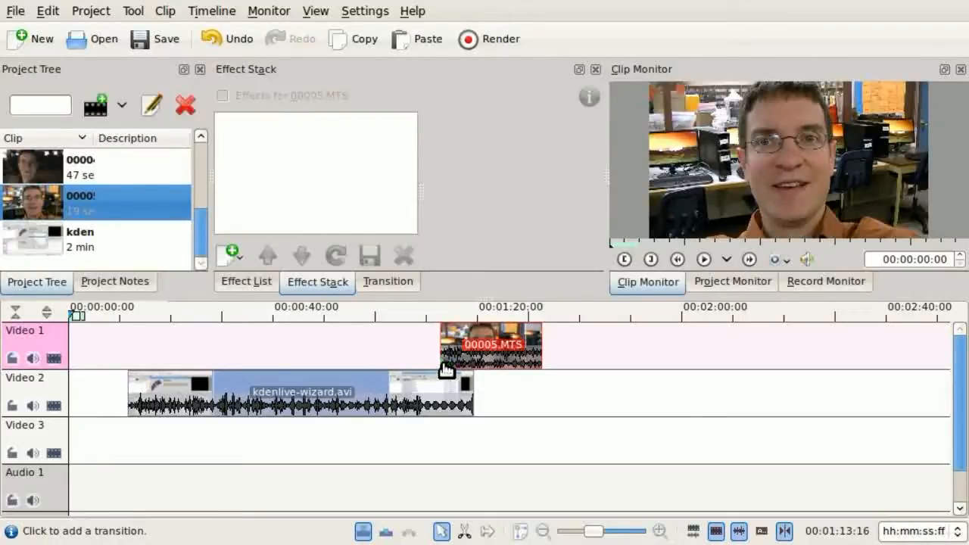
{"action": "left_click", "coordinate": [447, 368]}
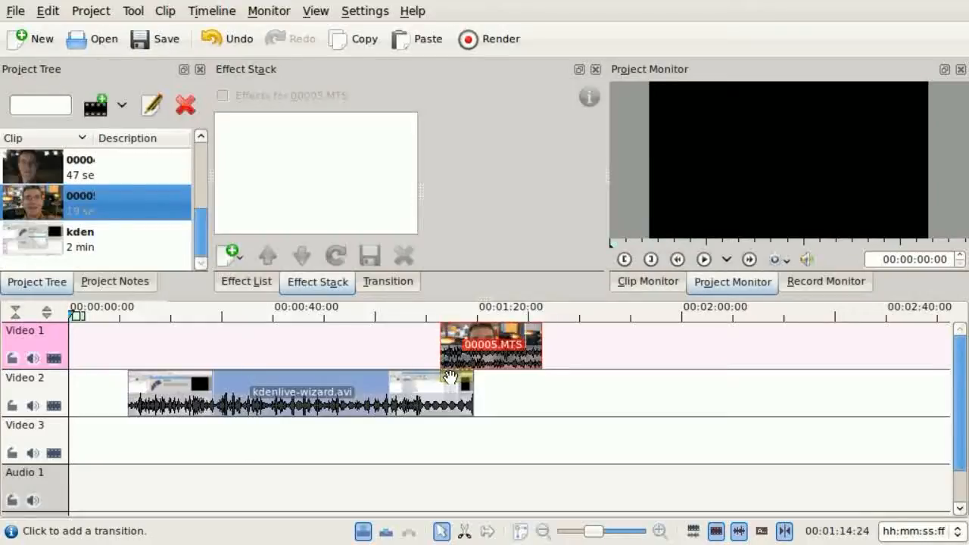
Set the transition between the two clips to Dissolve and preview it by playing the timeline from about 00:01:11.
{"action": "left_click", "coordinate": [454, 374]}
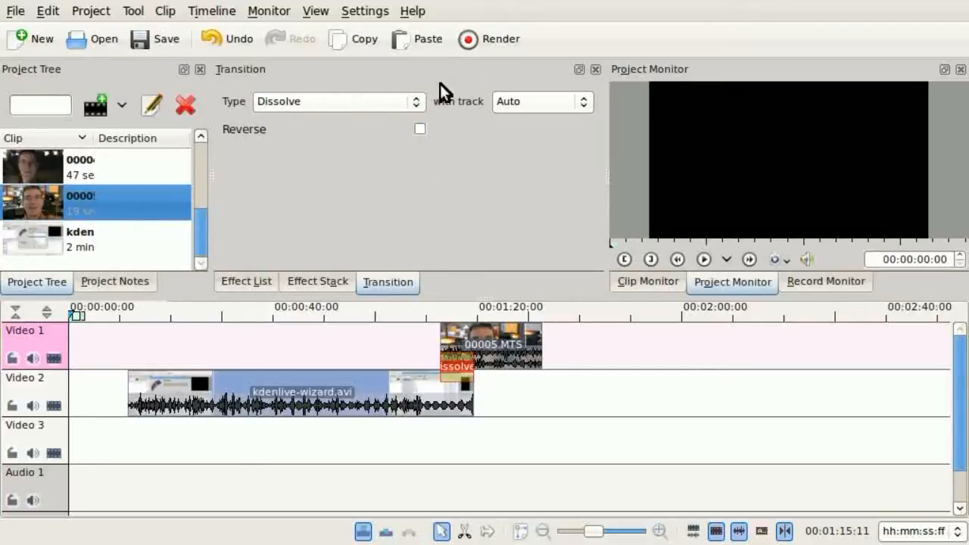
{"action": "left_click", "coordinate": [420, 105]}
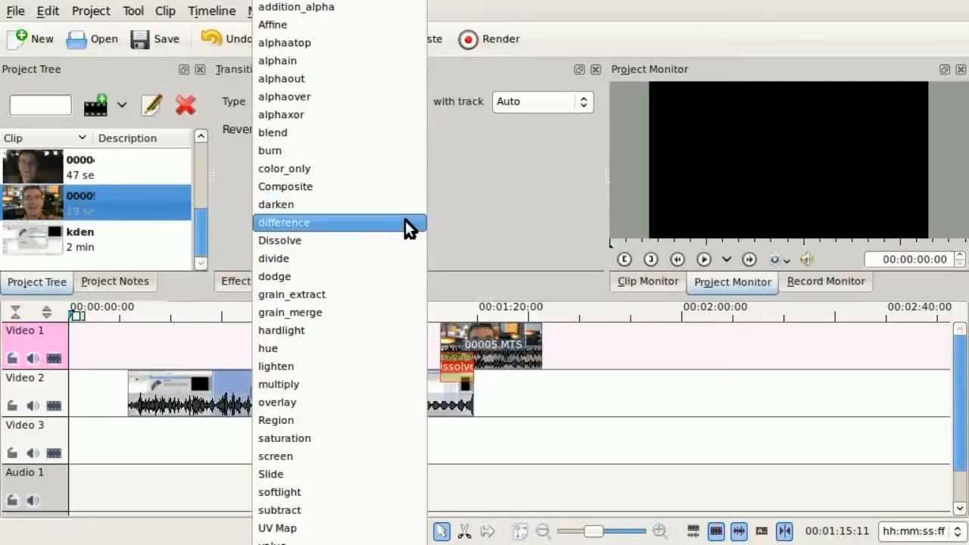
{"action": "left_click", "coordinate": [406, 240]}
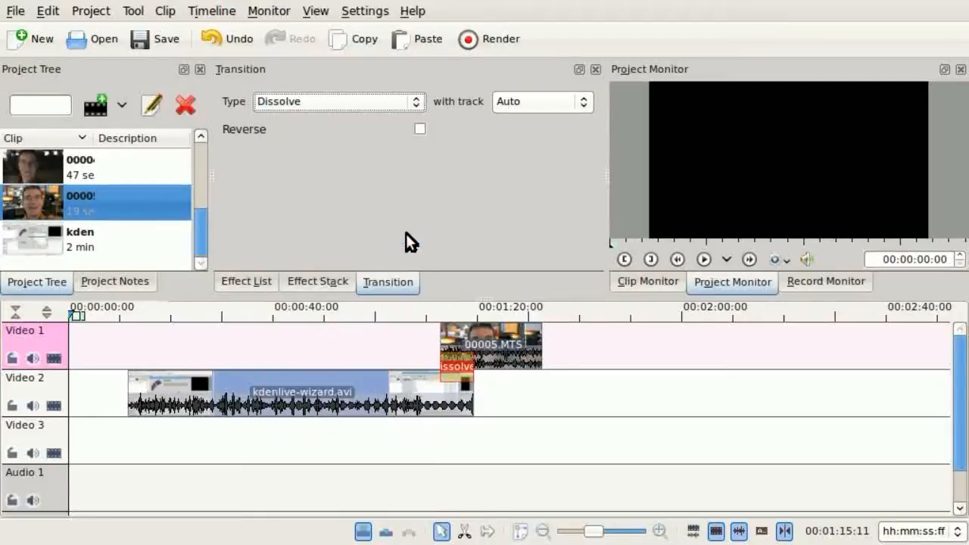
{"action": "left_click", "coordinate": [434, 326]}
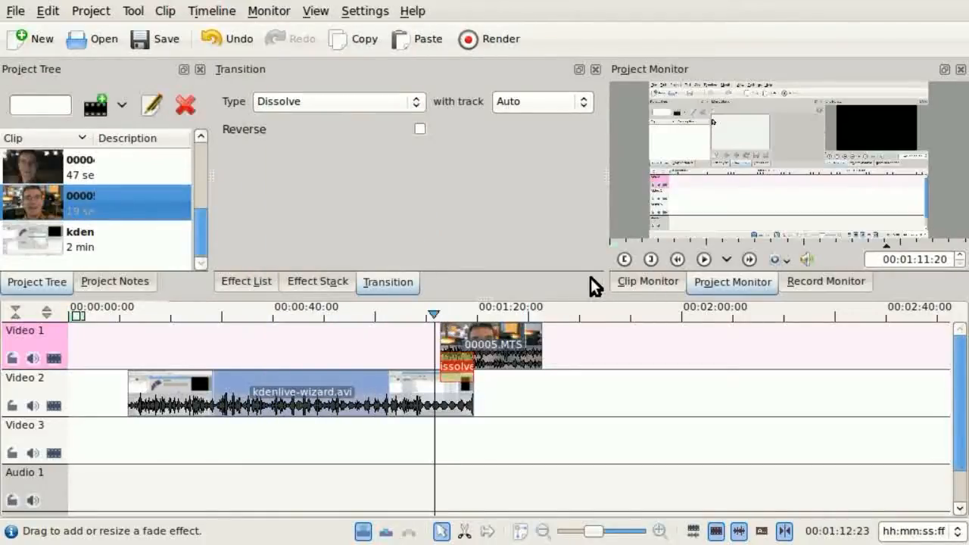
{"action": "left_click", "coordinate": [706, 260]}
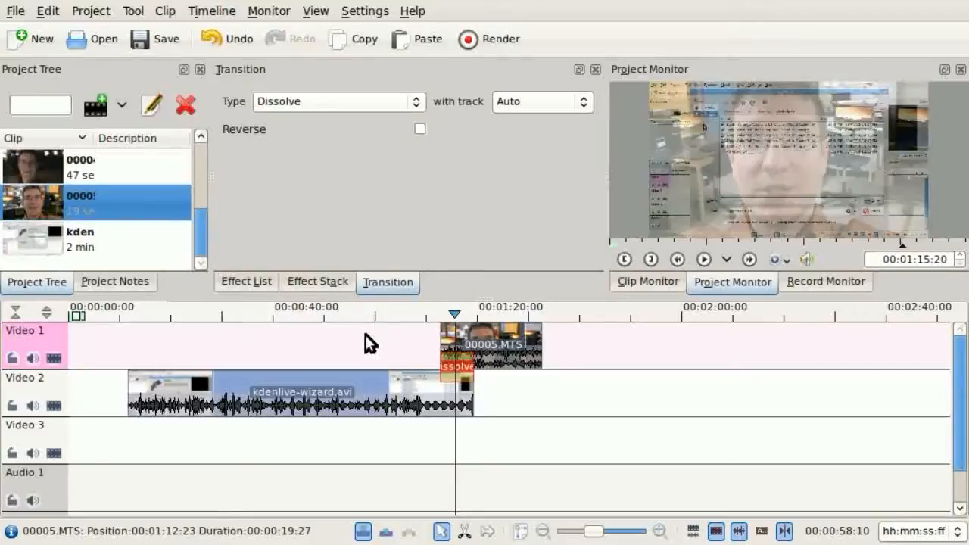
Add an audio fade-in to the start of 00005.MTS and an audio fade-out to the end of kdenlive-wizard.avi, covering the overlap.
{"action": "left_click", "coordinate": [444, 330]}
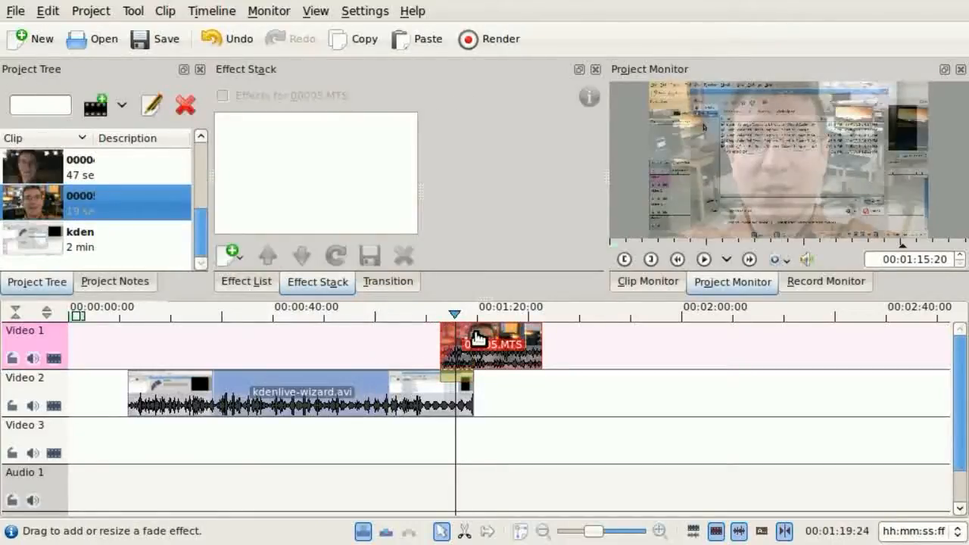
{"action": "left_click_drag", "start_coordinate": [481, 339], "coordinate": [478, 339]}
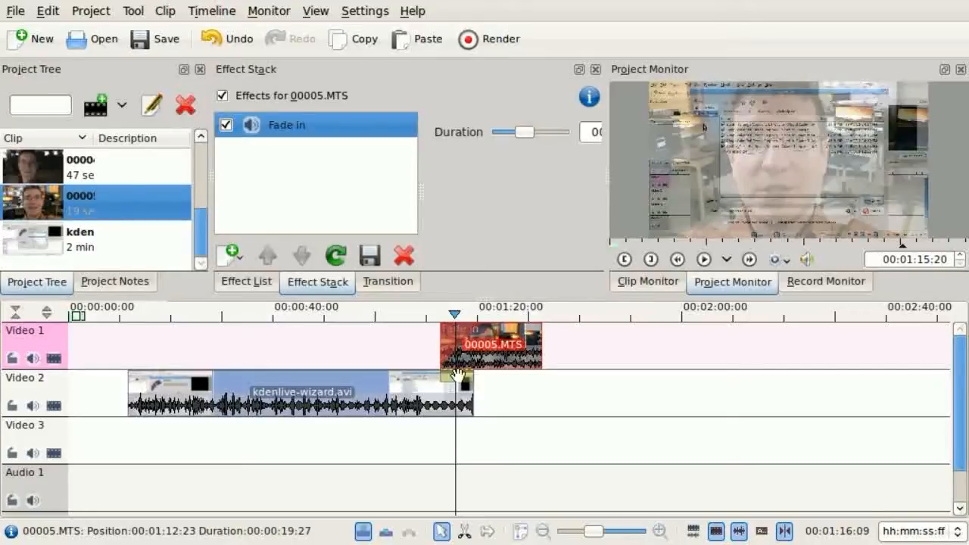
{"action": "left_click", "coordinate": [471, 416]}
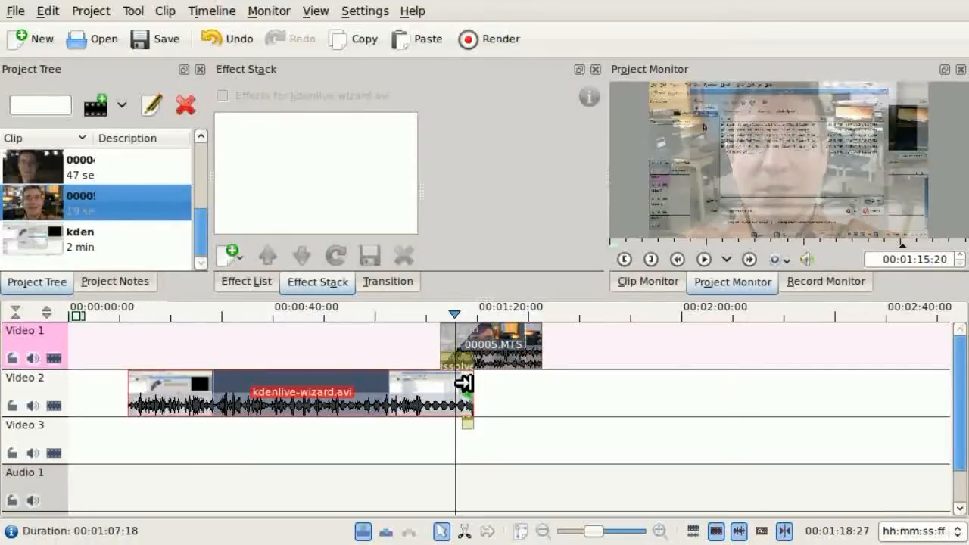
{"action": "left_click_drag", "start_coordinate": [472, 381], "coordinate": [440, 385]}
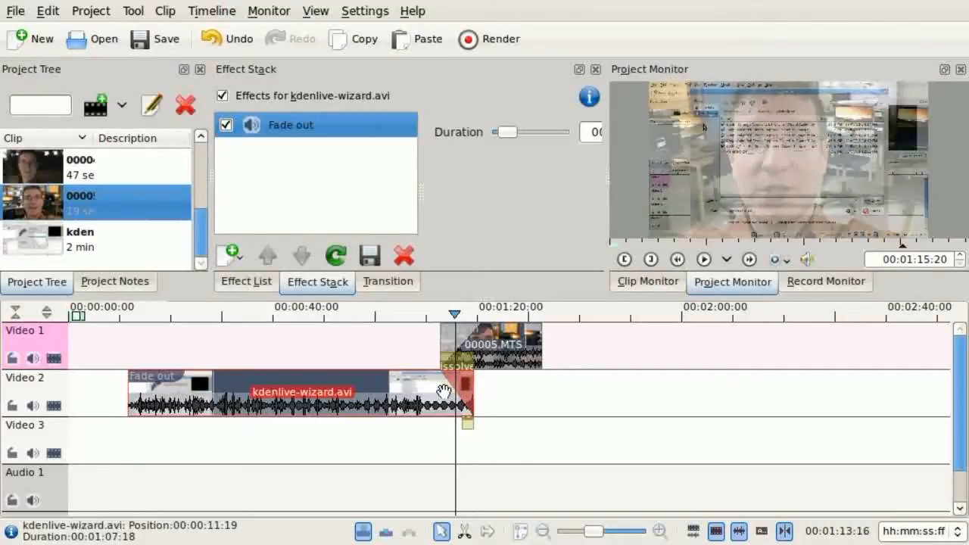
Find the Sepia effect, apply it to kdenlive-wizard.avi and play a short stretch of the clip from about 00:01:03.
{"action": "left_click", "coordinate": [249, 282]}
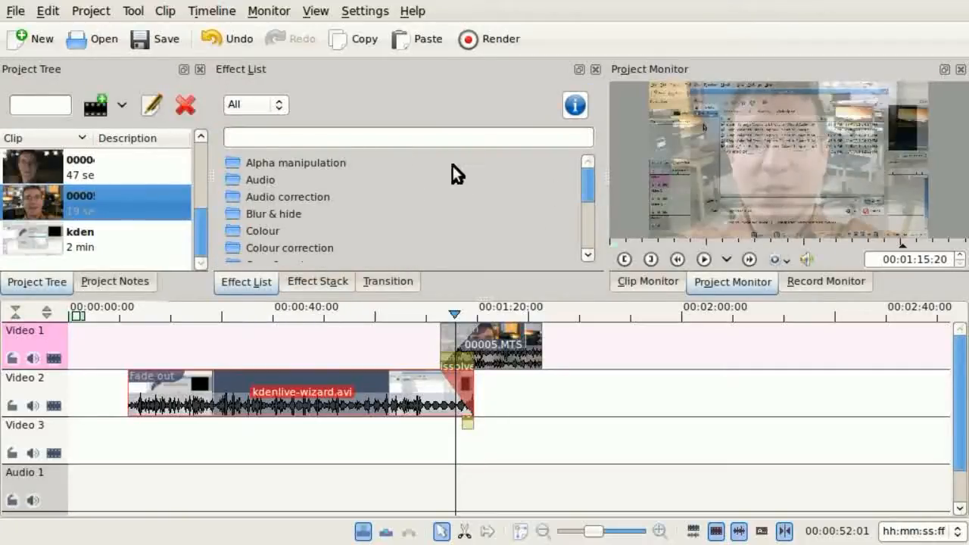
{"action": "left_click_drag", "start_coordinate": [588, 184], "coordinate": [583, 203]}
{"action": "type", "text": "sep"}
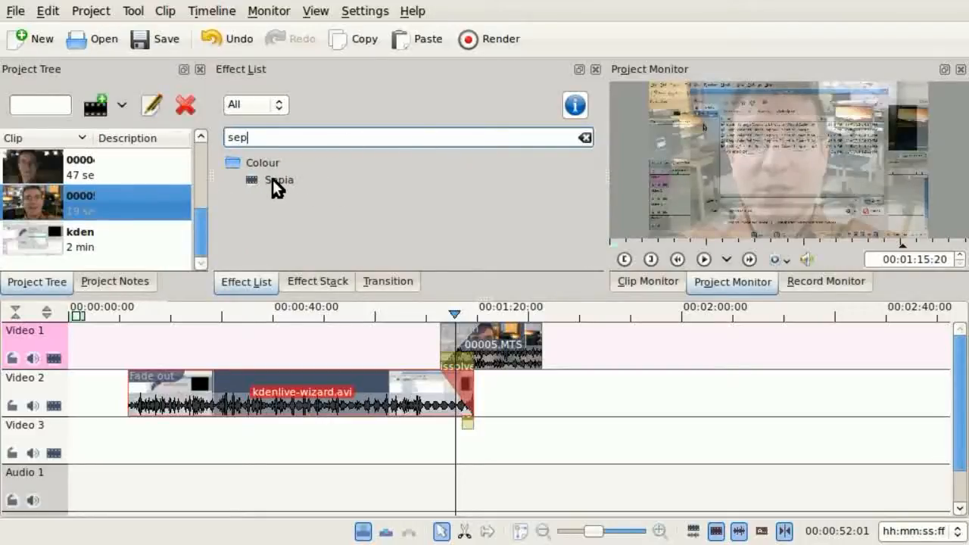
{"action": "left_click_drag", "start_coordinate": [273, 179], "coordinate": [256, 395]}
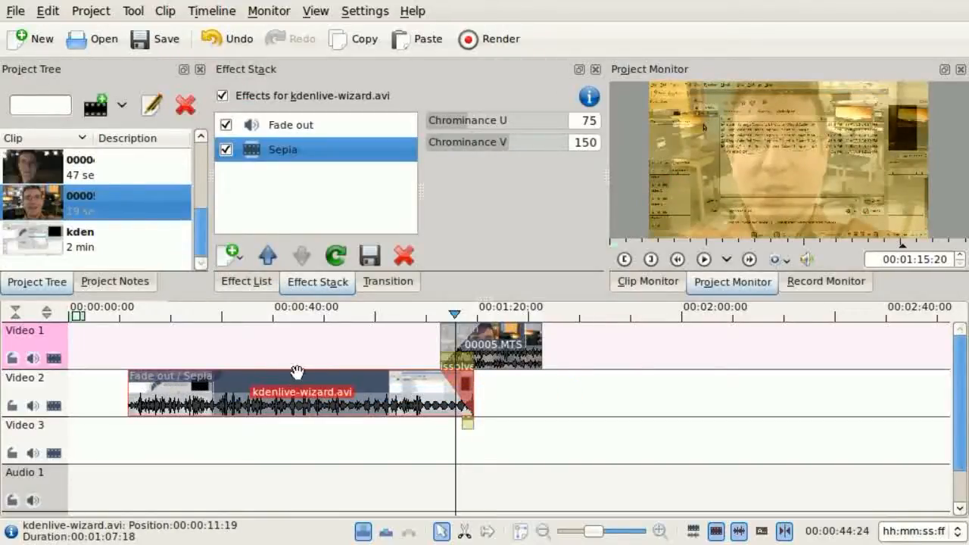
{"action": "left_click", "coordinate": [392, 318]}
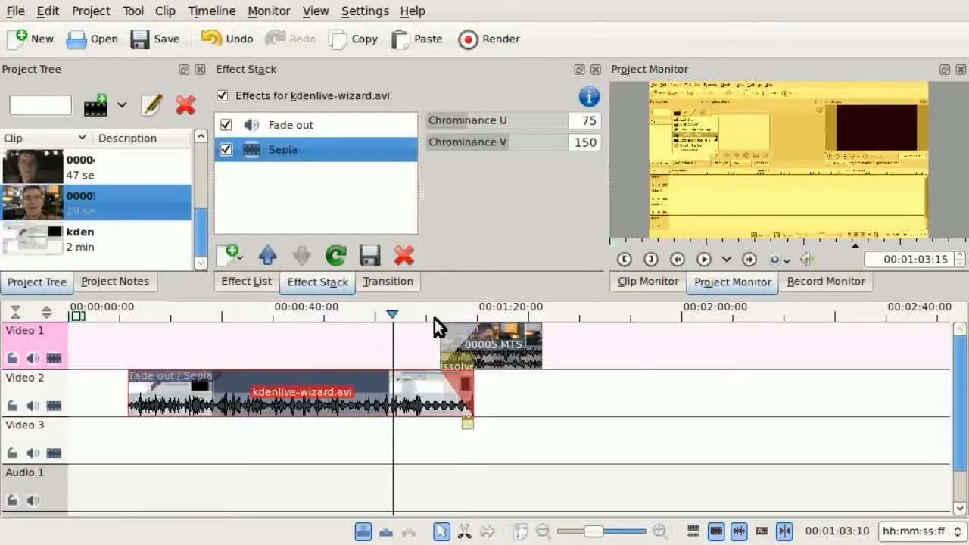
{"action": "left_click", "coordinate": [704, 259]}
{"action": "left_click", "coordinate": [704, 260]}
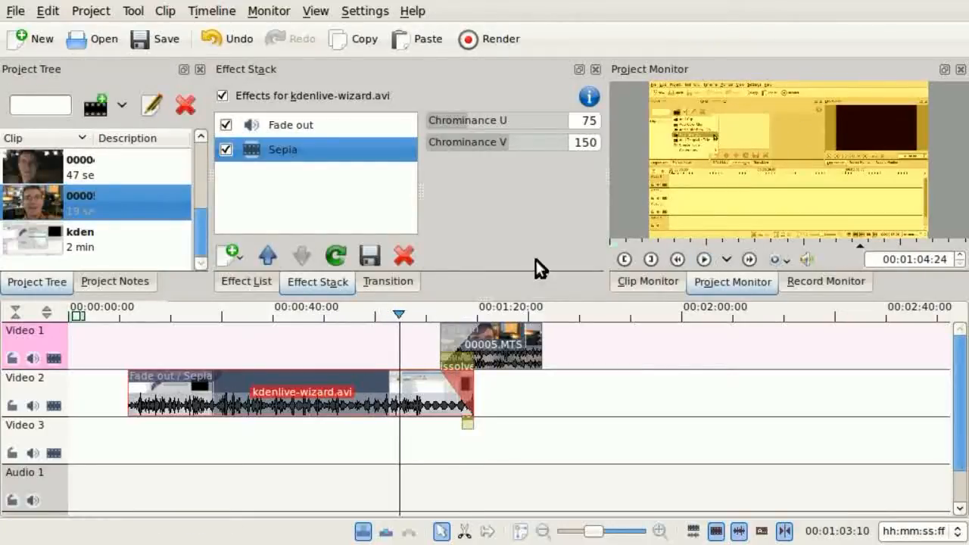
Apply the Pitch Shift effect from the Audio category to kdenlive-wizard.avi and set its shift to 107.
{"action": "left_click", "coordinate": [255, 287]}
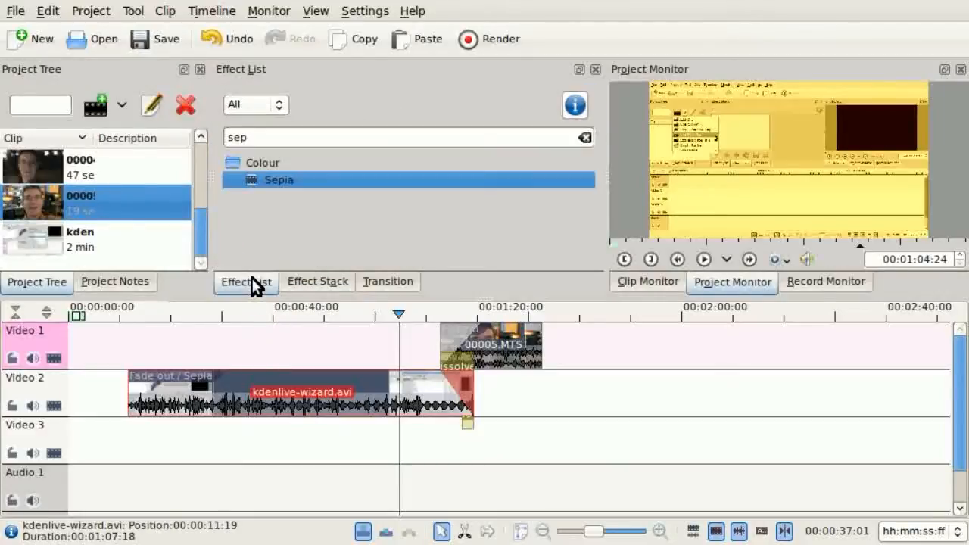
{"action": "left_click", "coordinate": [585, 137]}
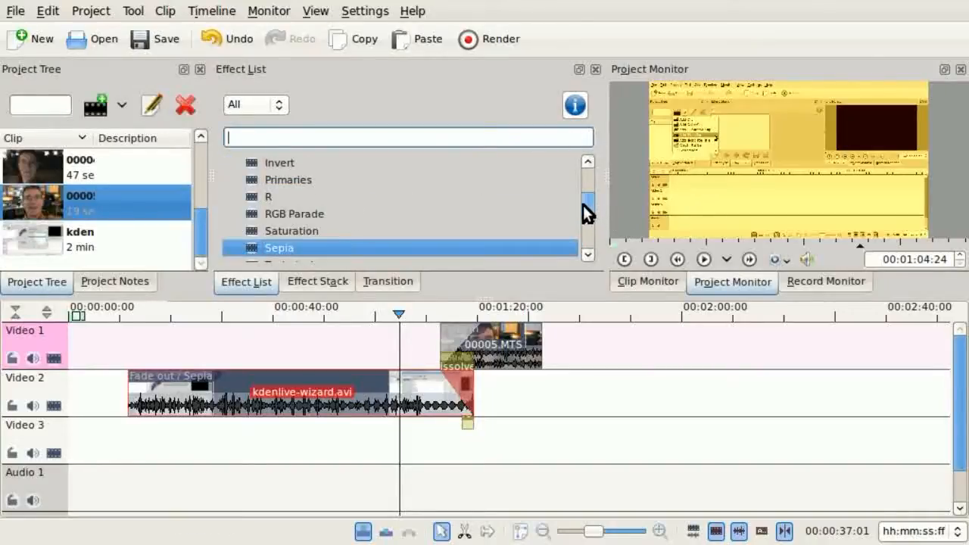
{"action": "left_click_drag", "start_coordinate": [583, 205], "coordinate": [583, 178]}
{"action": "left_click", "coordinate": [254, 229]}
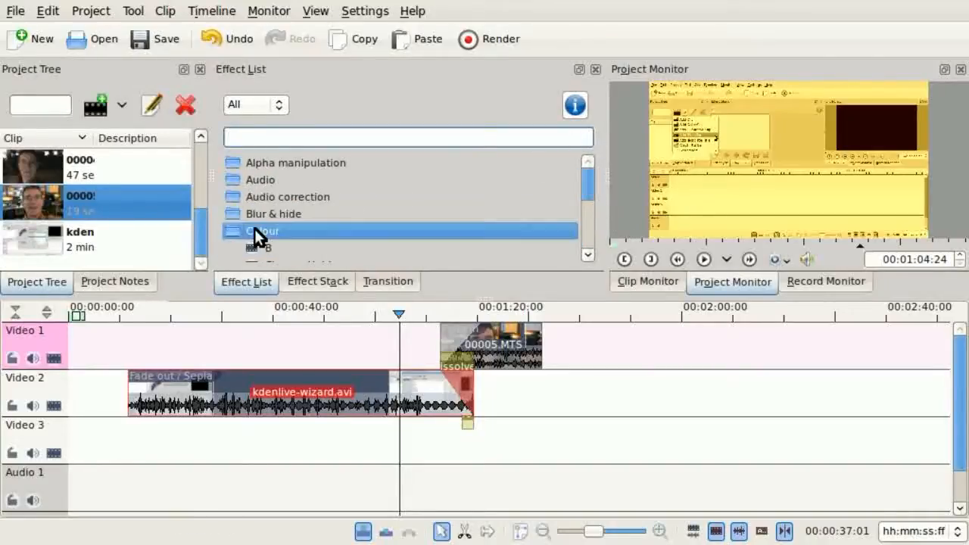
{"action": "double_click", "coordinate": [248, 179]}
{"action": "scroll", "coordinate": [322, 227], "scroll_direction": "down", "scroll_amount": 2}
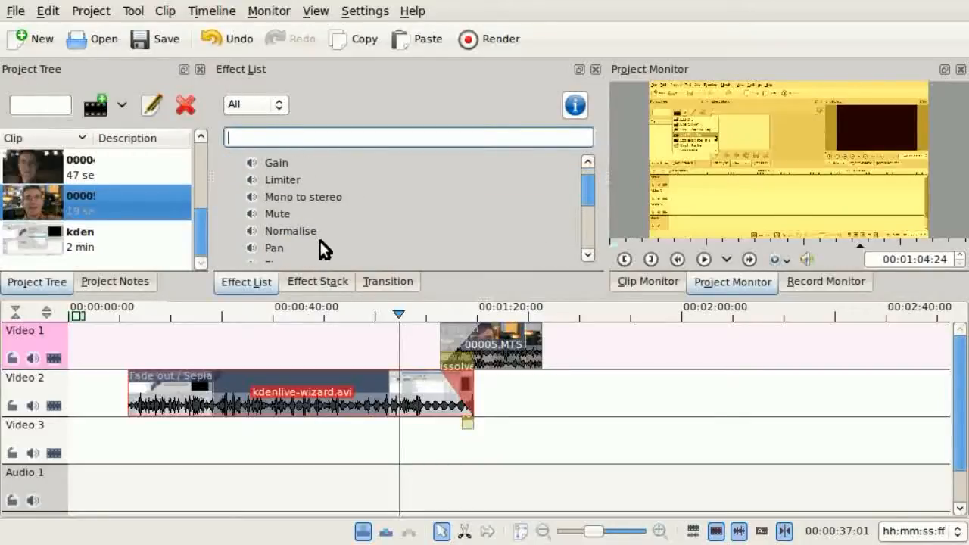
{"action": "scroll", "coordinate": [320, 241], "scroll_direction": "down", "scroll_amount": 1}
{"action": "scroll", "coordinate": [319, 241], "scroll_direction": "down", "scroll_amount": 1}
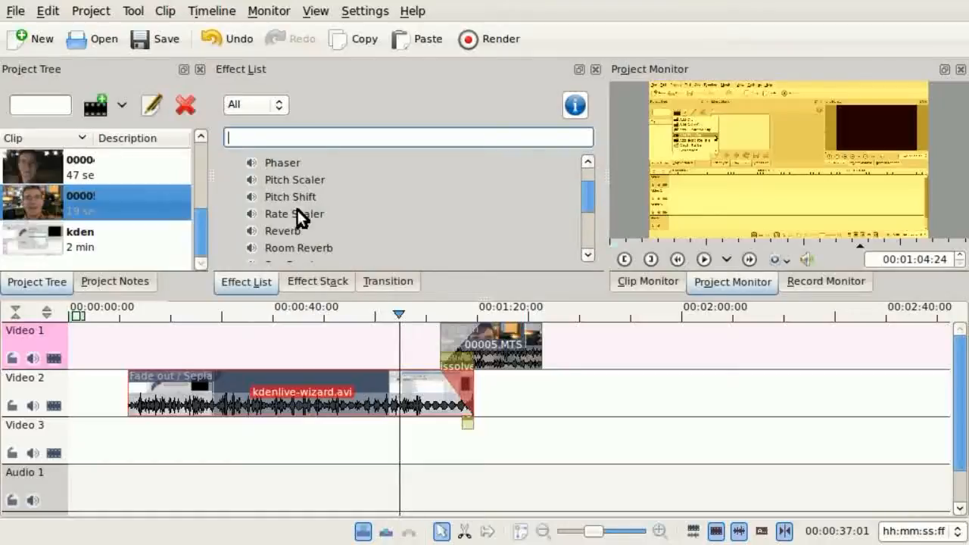
{"action": "left_click_drag", "start_coordinate": [281, 200], "coordinate": [267, 394]}
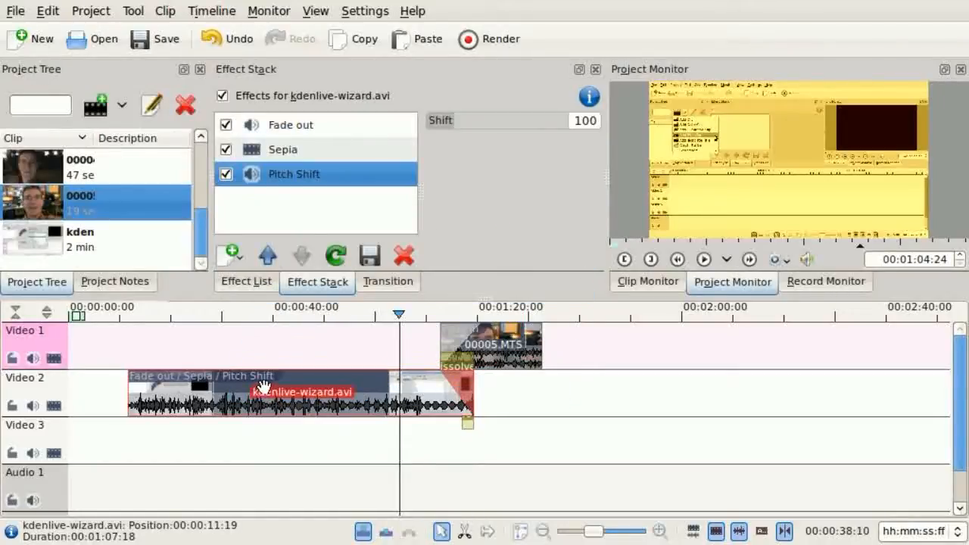
{"action": "left_click_drag", "start_coordinate": [486, 122], "coordinate": [483, 125]}
{"action": "scroll", "coordinate": [483, 123], "scroll_direction": "down", "scroll_amount": 1}
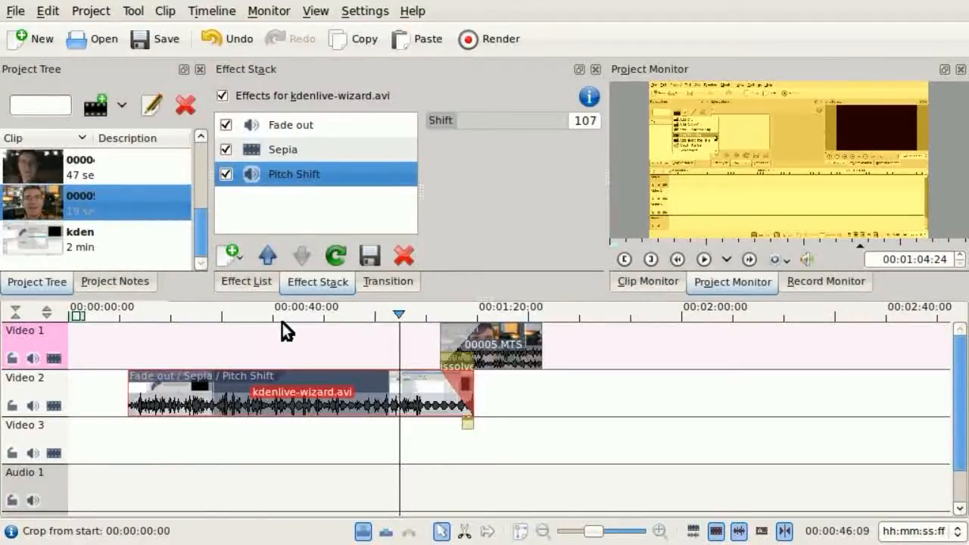
Create a title clip and enter the text "Tonight's Show:" near the upper edge of the title frame.
{"action": "left_click", "coordinate": [122, 104]}
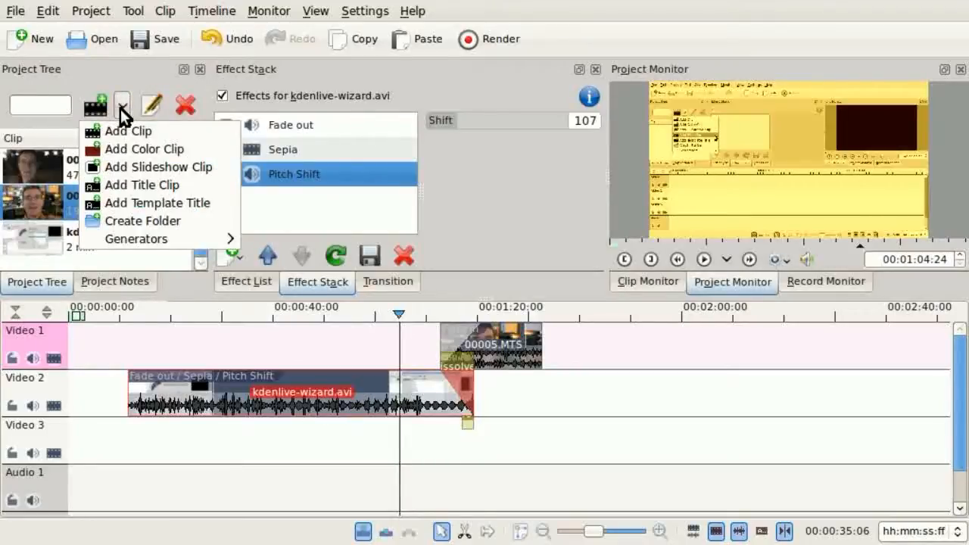
{"action": "left_click", "coordinate": [128, 184]}
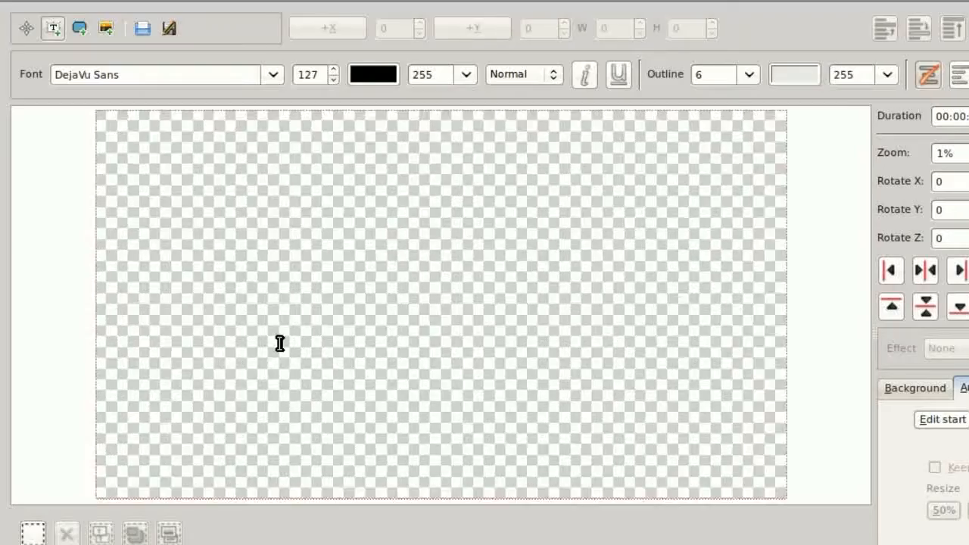
{"action": "left_click", "coordinate": [138, 161]}
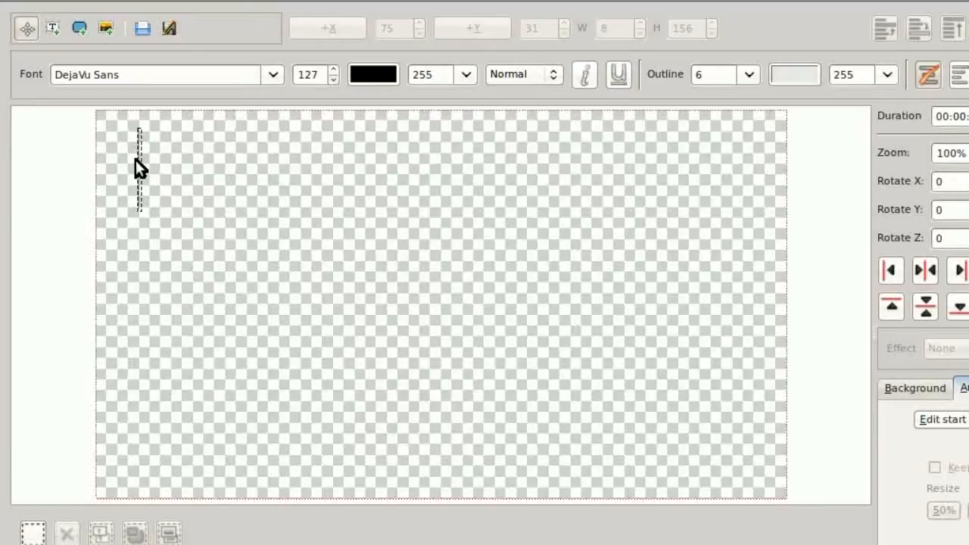
{"action": "type", "text": "To"}
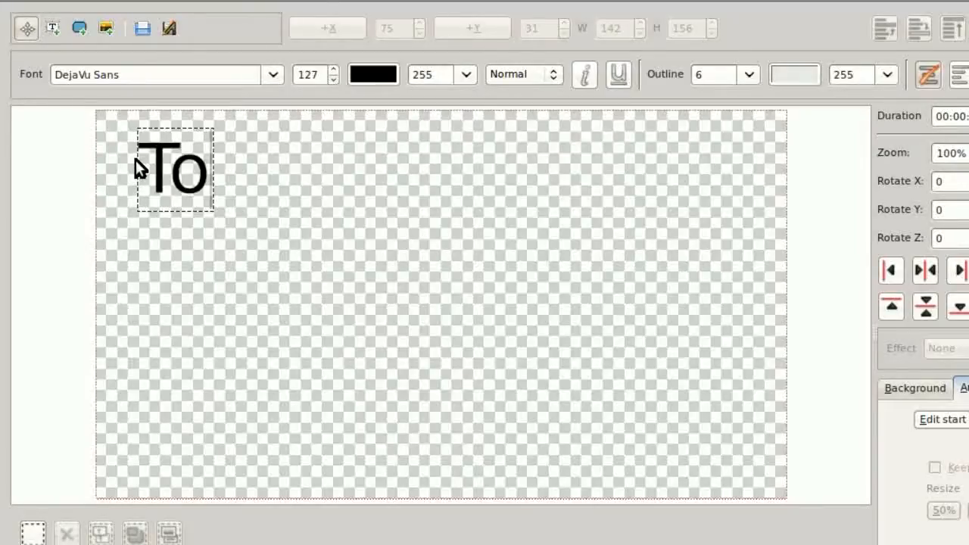
{"action": "type", "text": "night's"}
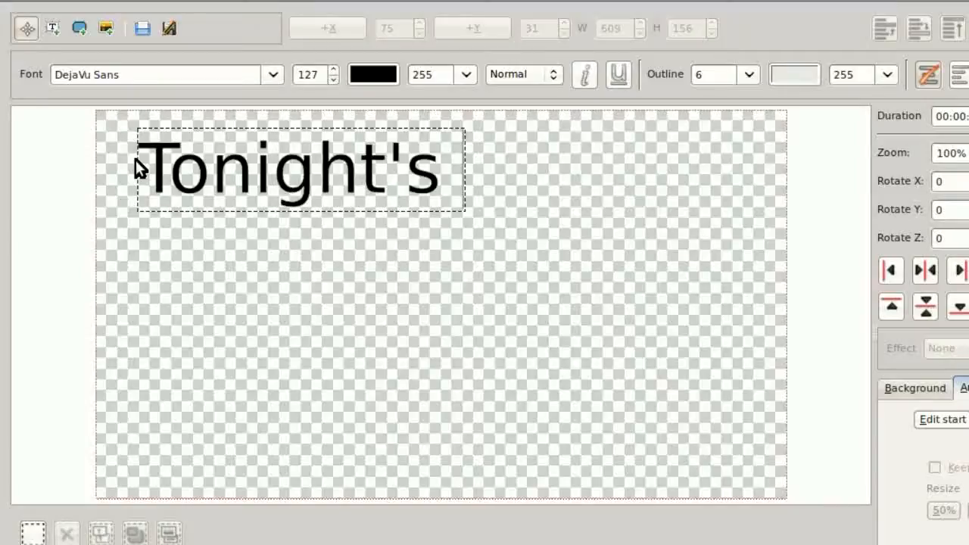
{"action": "type", "text": " Show:"}
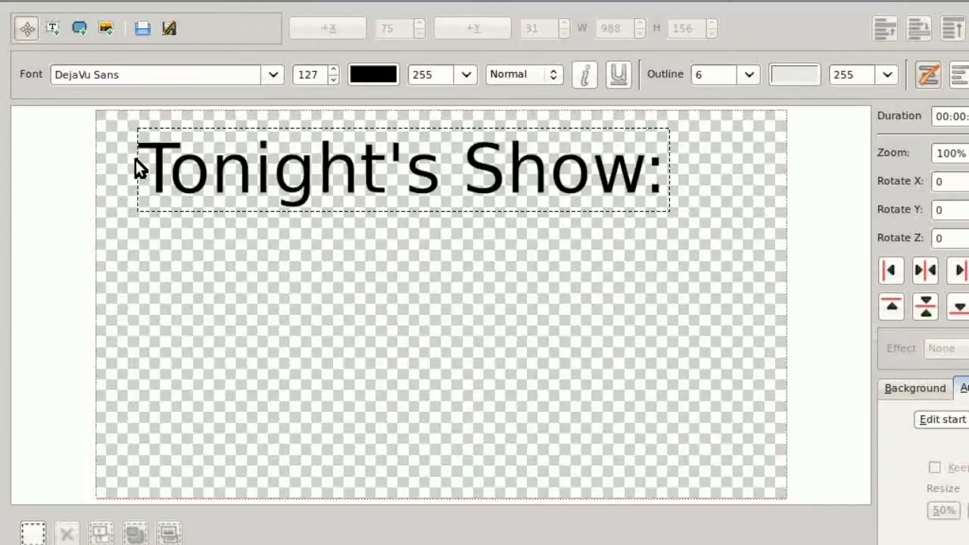
Reduce the font size of the "Tonight's Show:" text to 117.
{"action": "left_click", "coordinate": [333, 80]}
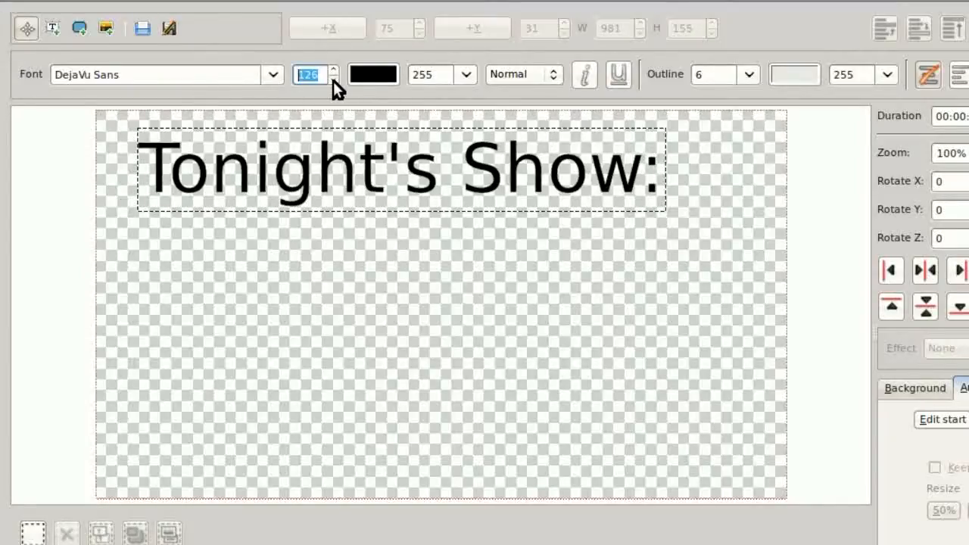
{"action": "left_click", "coordinate": [333, 80]}
{"action": "left_click", "coordinate": [333, 79]}
{"action": "left_click", "coordinate": [333, 80]}
{"action": "left_click", "coordinate": [333, 81]}
{"action": "left_click", "coordinate": [333, 80]}
{"action": "left_click", "coordinate": [333, 80]}
{"action": "left_click", "coordinate": [333, 80]}
{"action": "left_click", "coordinate": [333, 80]}
{"action": "left_click", "coordinate": [334, 80]}
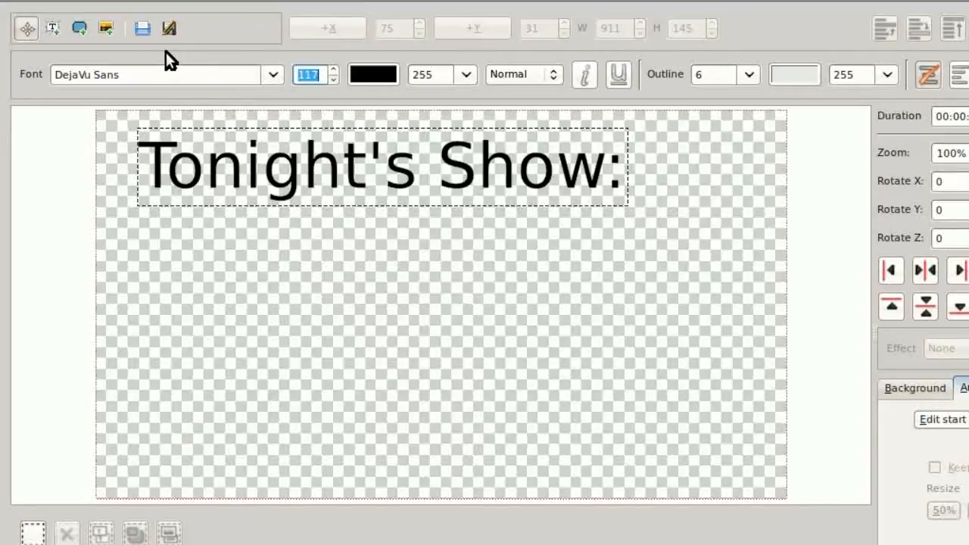
Insert the image kdenlive.png from the home folder into the title and place it below the text, at about X 233, Y 275.
{"action": "left_click", "coordinate": [106, 31]}
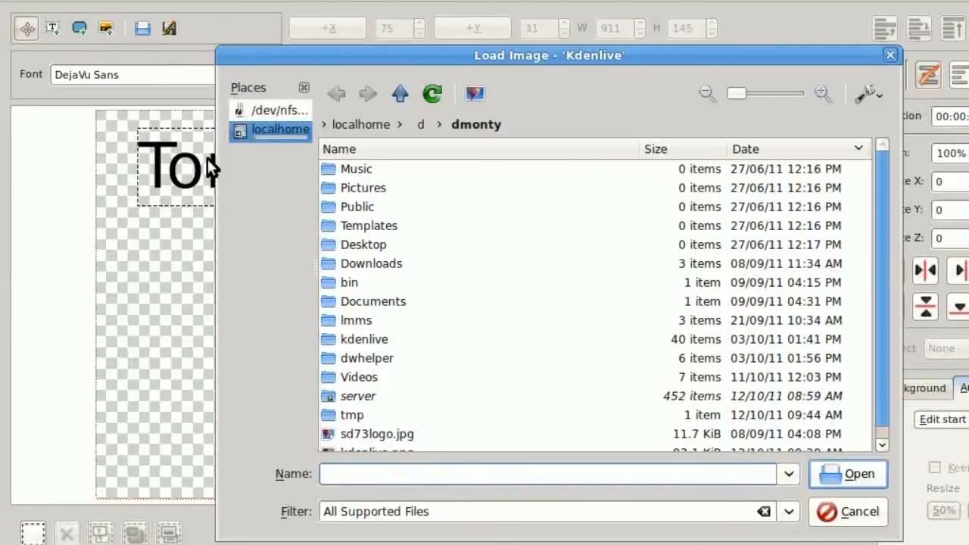
{"action": "scroll", "coordinate": [470, 283], "scroll_direction": "down", "scroll_amount": 1}
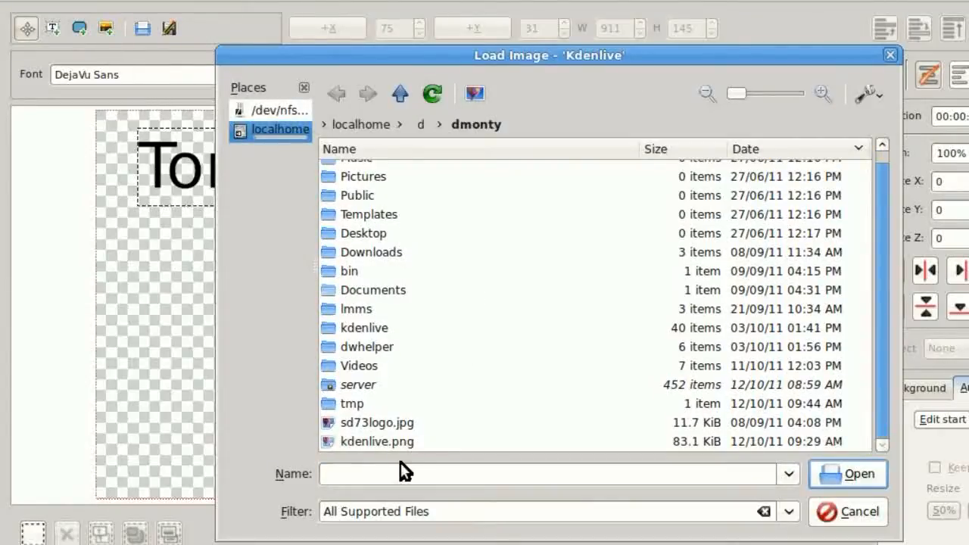
{"action": "left_click", "coordinate": [389, 441]}
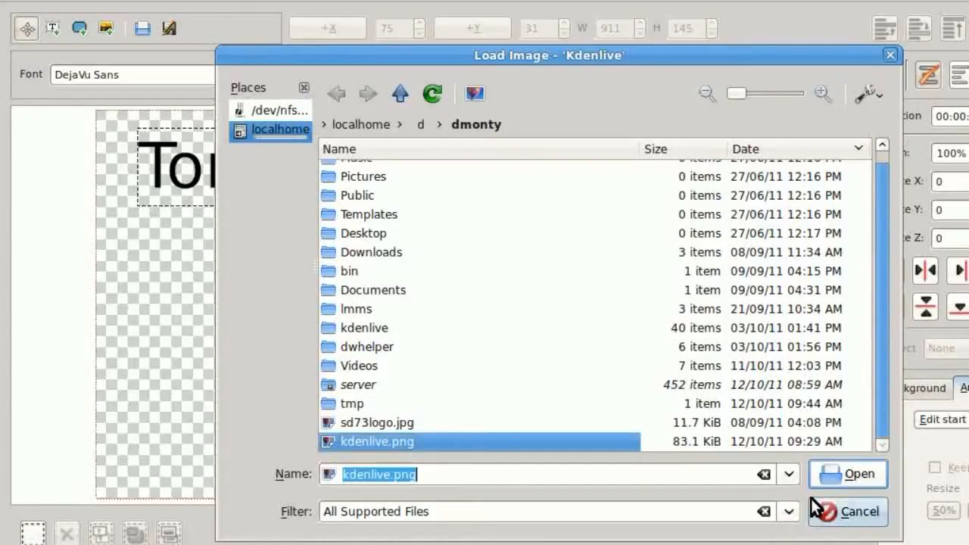
{"action": "left_click", "coordinate": [833, 475]}
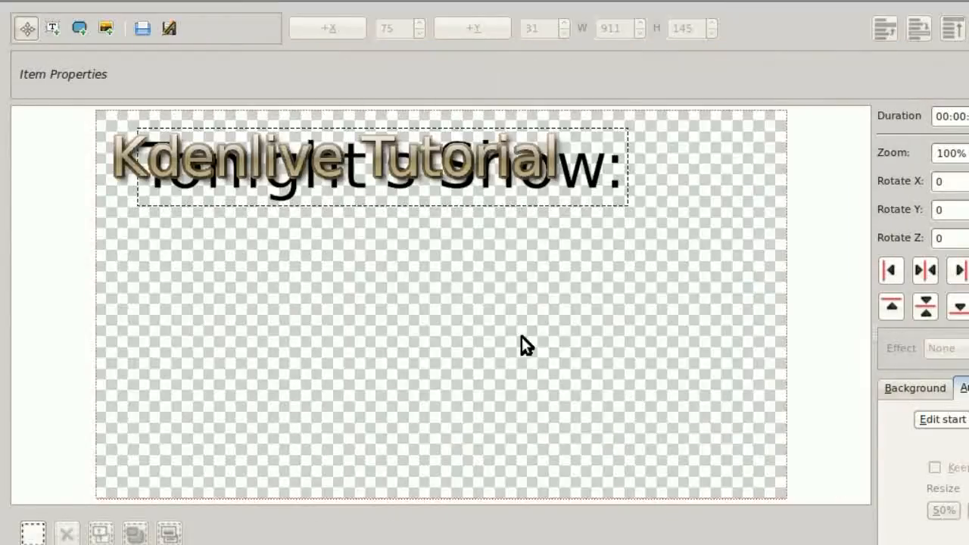
{"action": "left_click_drag", "start_coordinate": [271, 159], "coordinate": [395, 305]}
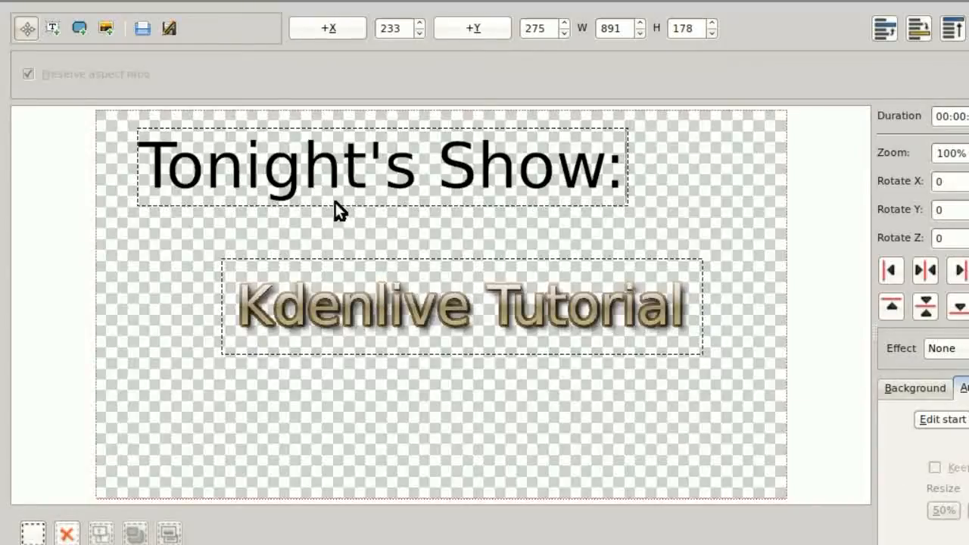
Reduce the font size of the "Tonight's Show:" text to 102.
{"action": "left_click", "coordinate": [282, 149]}
{"action": "scroll", "coordinate": [334, 80], "scroll_direction": "down", "scroll_amount": 11}
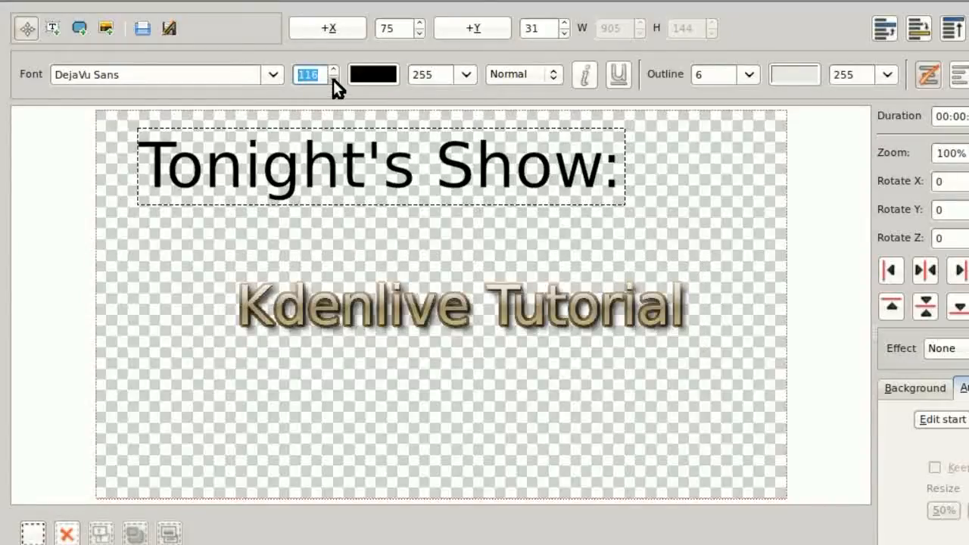
{"action": "scroll", "coordinate": [333, 81], "scroll_direction": "down", "scroll_amount": 4}
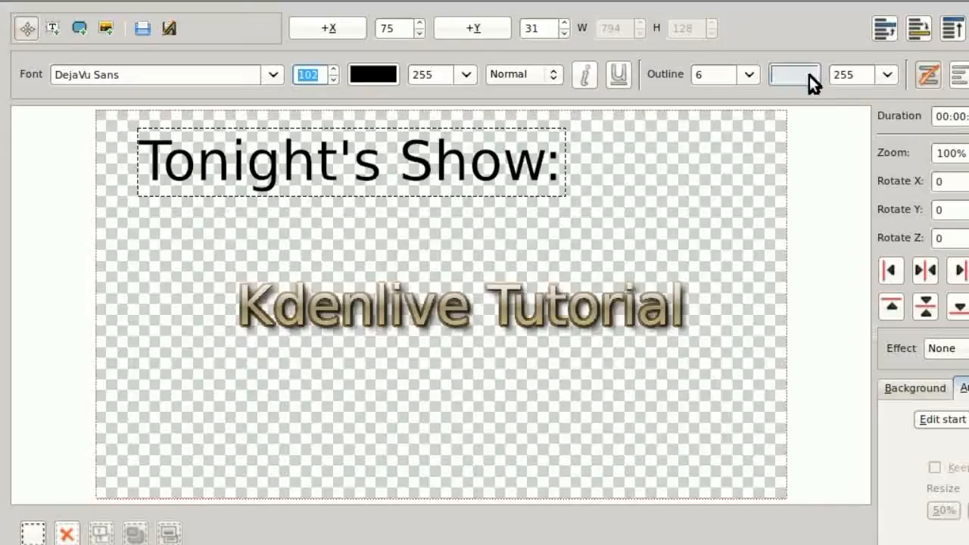
Set the outline width of the "Tonight's Show:" text to 28 and save the title clip to the project.
{"action": "left_click", "coordinate": [749, 73]}
{"action": "mouse_move", "coordinate": [743, 99]}
{"action": "left_mouse_down"}
{"action": "mouse_move", "coordinate": [770, 97]}
{"action": "mouse_move", "coordinate": [758, 91]}
{"action": "left_mouse_up"}
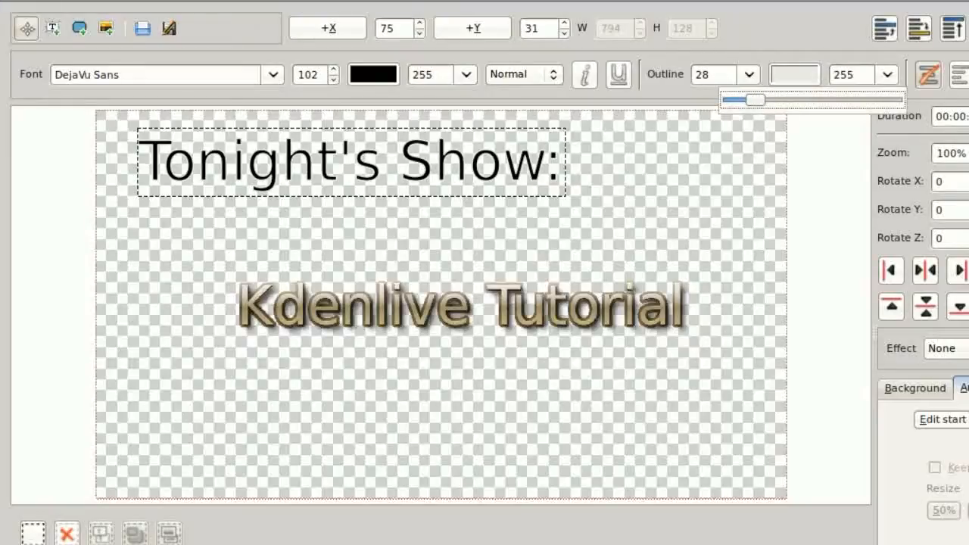
{"action": "left_click", "coordinate": [712, 74]}
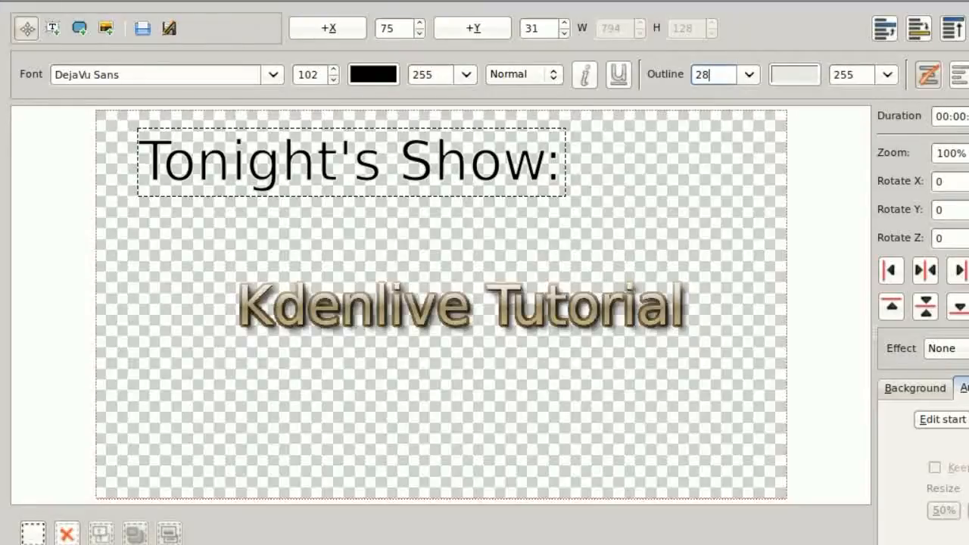
{"action": "key", "text": "Return"}
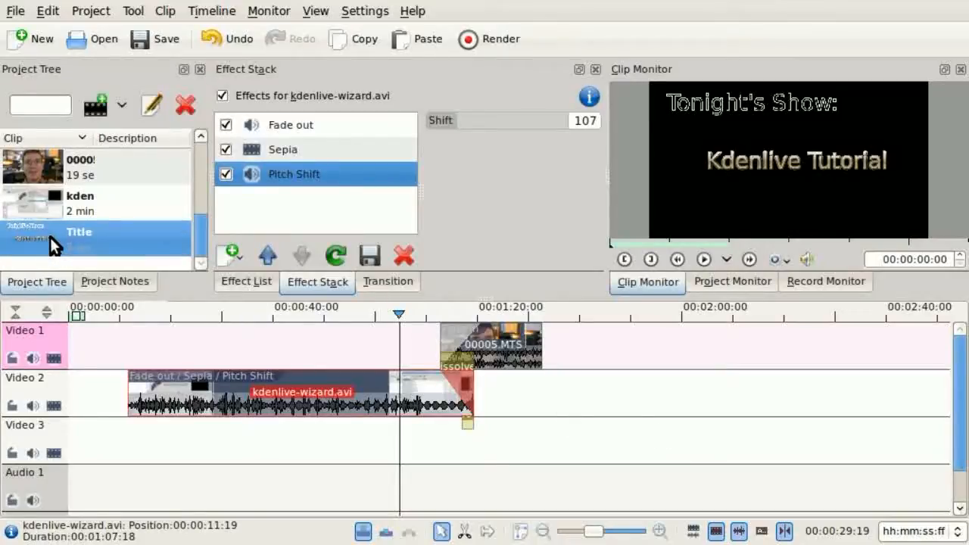
Place the title clip on Video 1 above the start of kdenlive-wizard.avi and preview the project at 00:00:13:05.
{"action": "left_click_drag", "start_coordinate": [50, 236], "coordinate": [127, 343]}
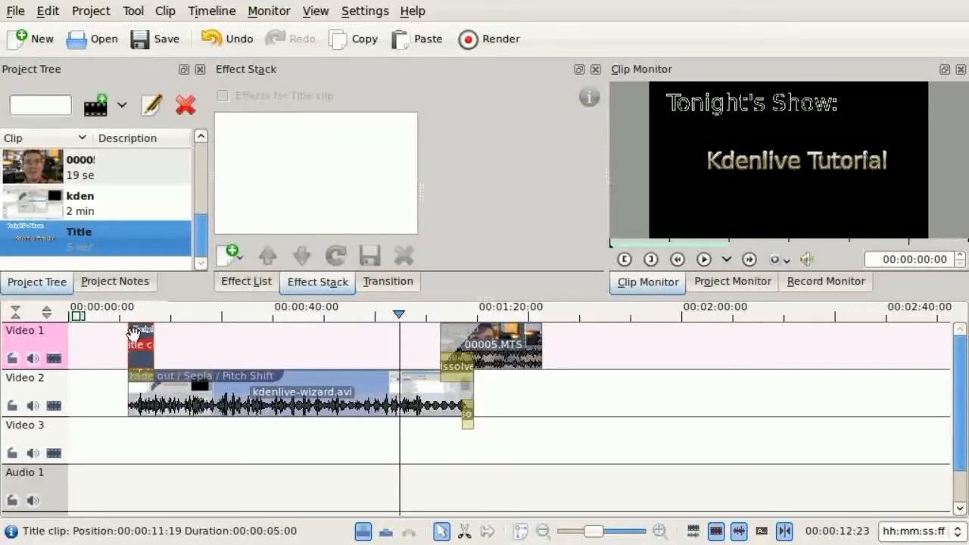
{"action": "left_click", "coordinate": [133, 313]}
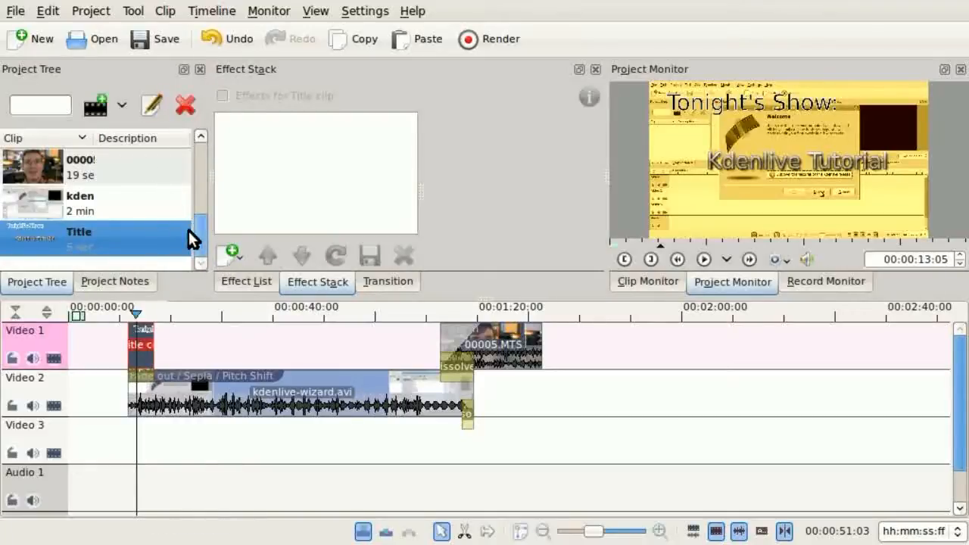
Import Waiting_For_A_Train.mp3 from the home folder and place it on Audio 1, aligned with the start of kdenlive-wizard.avi.
{"action": "left_click", "coordinate": [122, 106]}
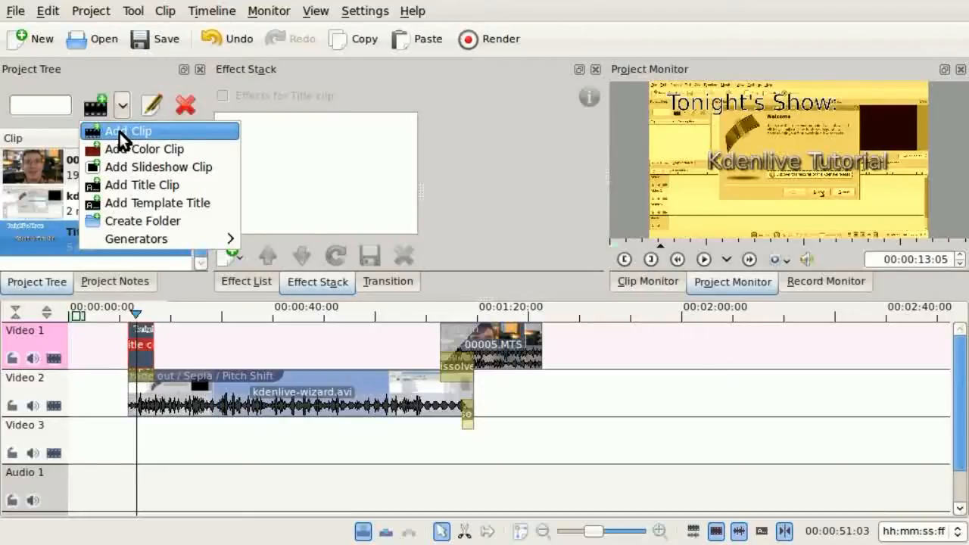
{"action": "left_click", "coordinate": [119, 132]}
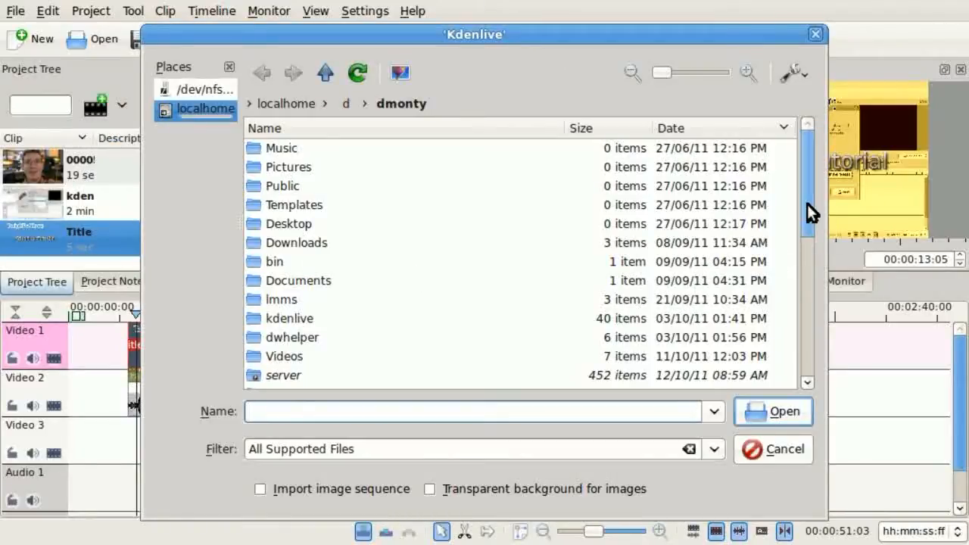
{"action": "left_click_drag", "start_coordinate": [809, 199], "coordinate": [795, 367]}
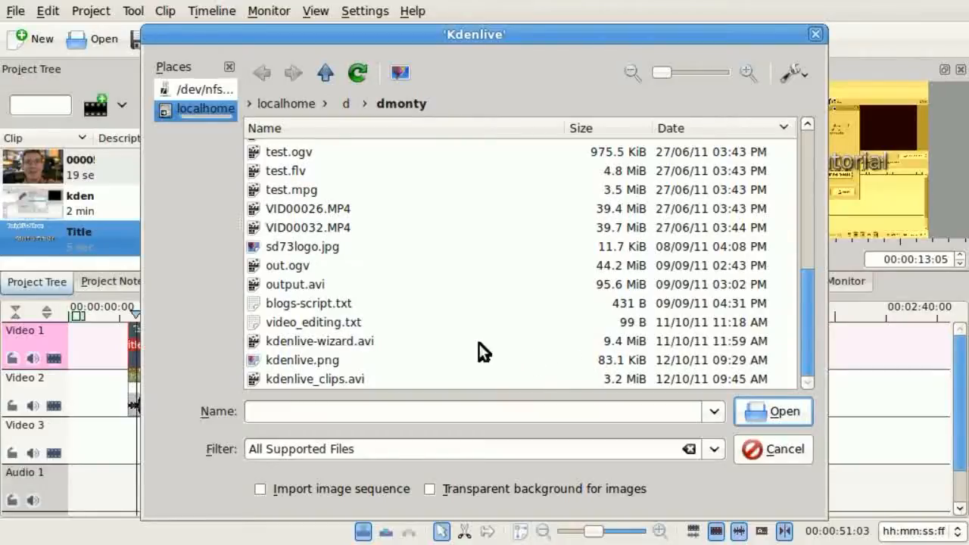
{"action": "scroll", "coordinate": [374, 323], "scroll_direction": "up", "scroll_amount": 2}
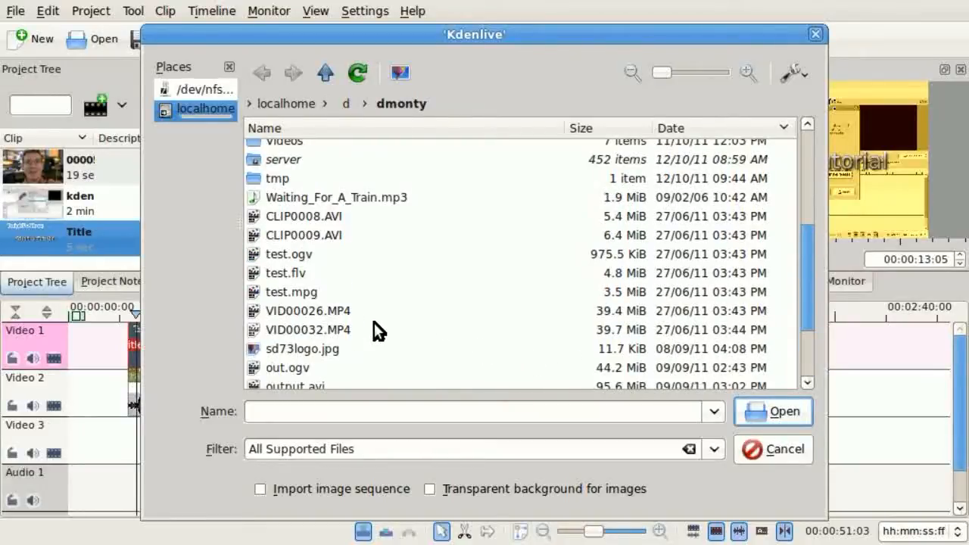
{"action": "left_click", "coordinate": [364, 201]}
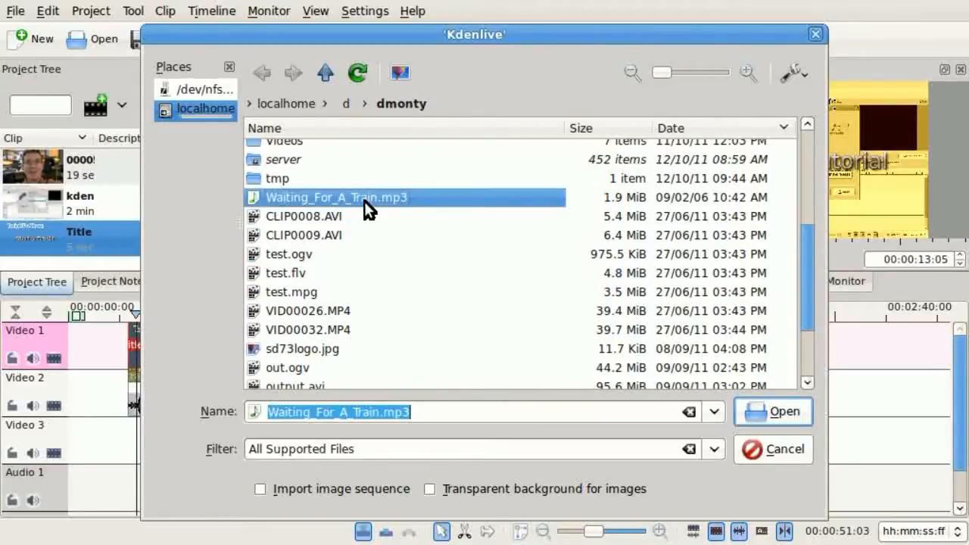
{"action": "left_click", "coordinate": [792, 412]}
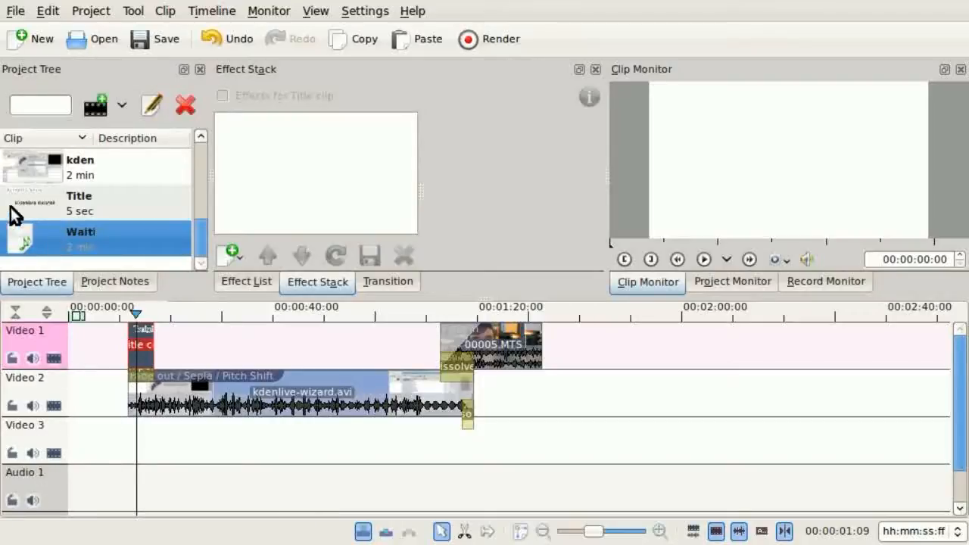
{"action": "left_click_drag", "start_coordinate": [22, 238], "coordinate": [133, 484]}
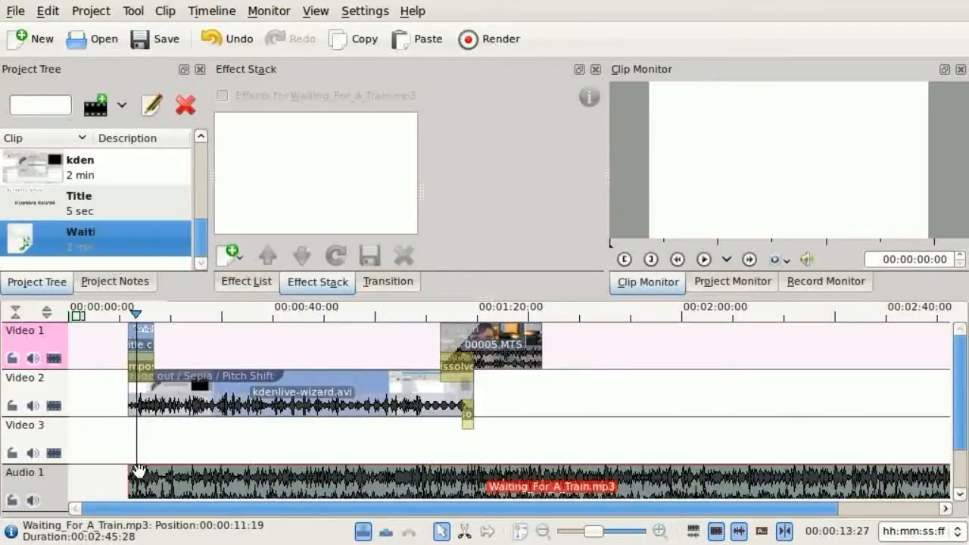
Apply the Gain effect from the Audio category to Waiting_For_A_Train.mp3 and lower its gain below 92%.
{"action": "left_click", "coordinate": [250, 282]}
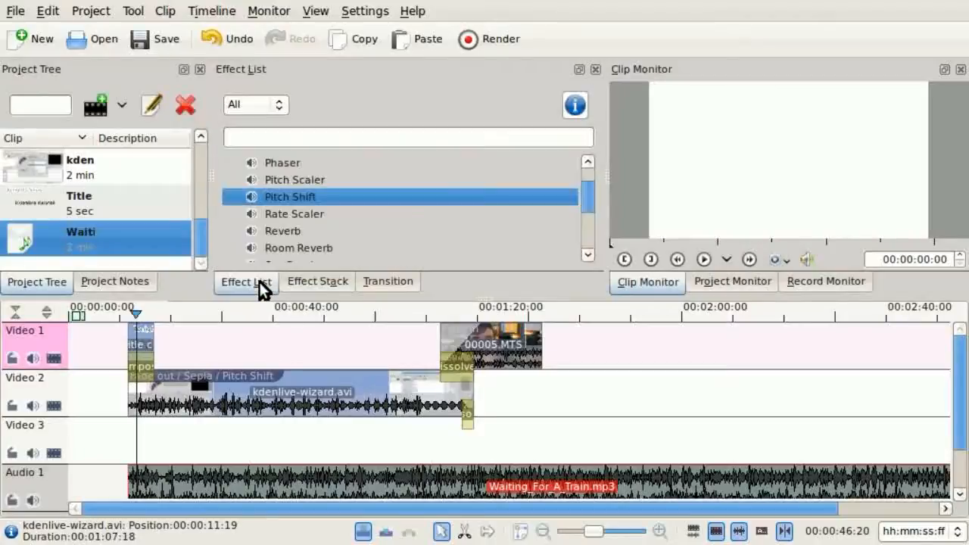
{"action": "scroll", "coordinate": [361, 192], "scroll_direction": "up", "scroll_amount": 5}
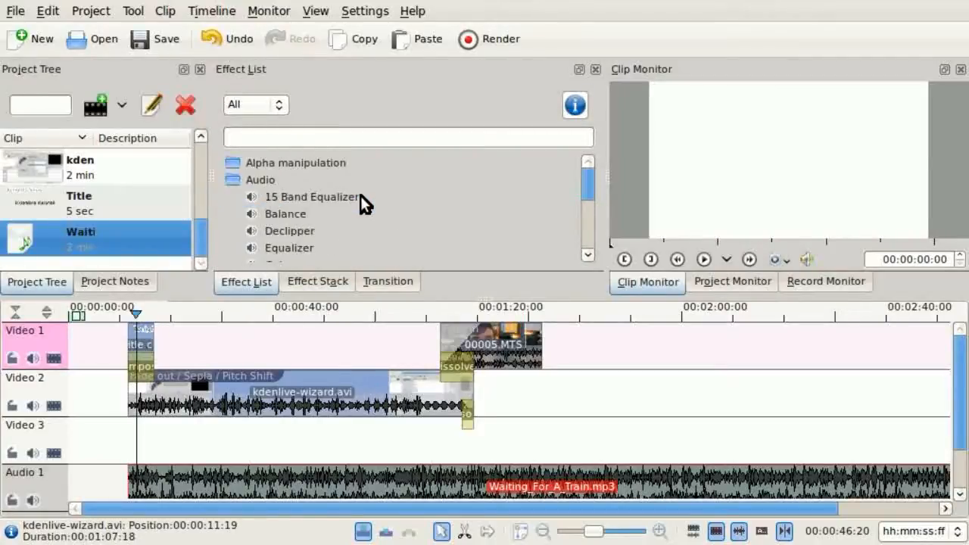
{"action": "scroll", "coordinate": [337, 202], "scroll_direction": "down", "scroll_amount": 1}
{"action": "left_click", "coordinate": [277, 212]}
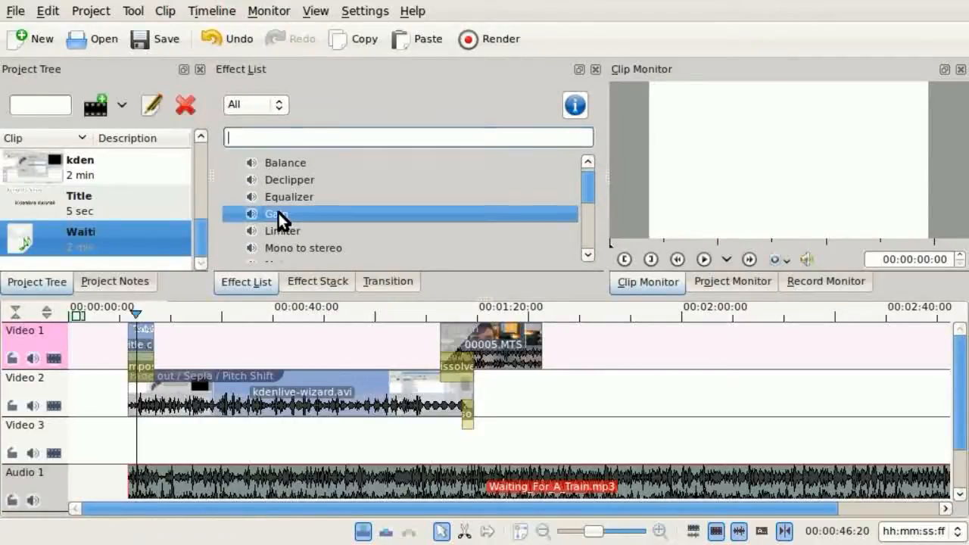
{"action": "left_click_drag", "start_coordinate": [278, 213], "coordinate": [292, 482]}
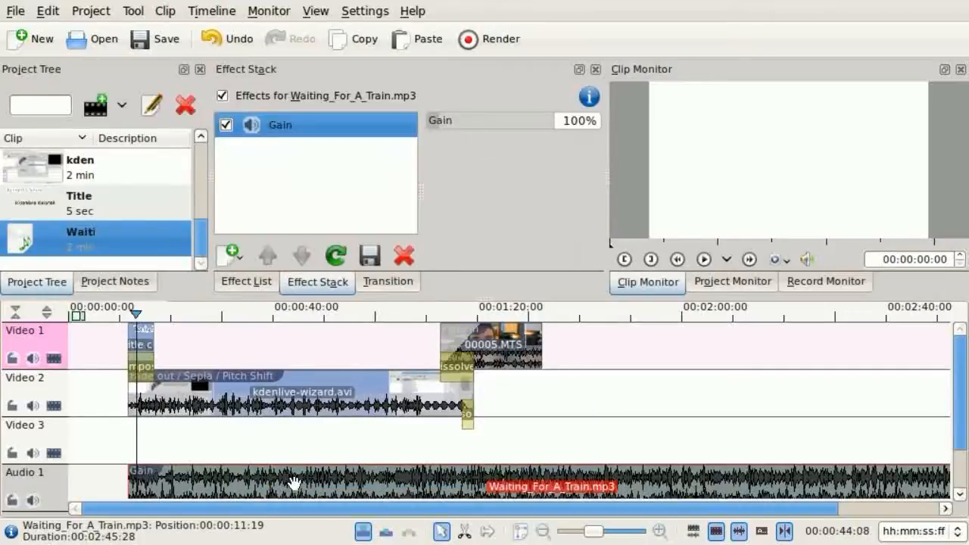
{"action": "scroll", "coordinate": [459, 119], "scroll_direction": "down", "scroll_amount": 4}
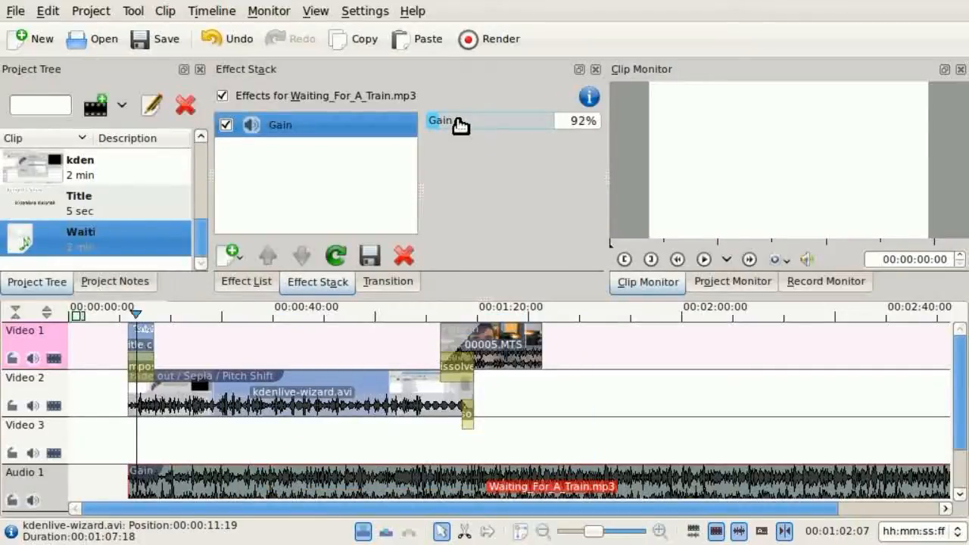
{"action": "scroll", "coordinate": [460, 126], "scroll_direction": "down", "scroll_amount": 6}
{"action": "scroll", "coordinate": [459, 125], "scroll_direction": "down", "scroll_amount": 3}
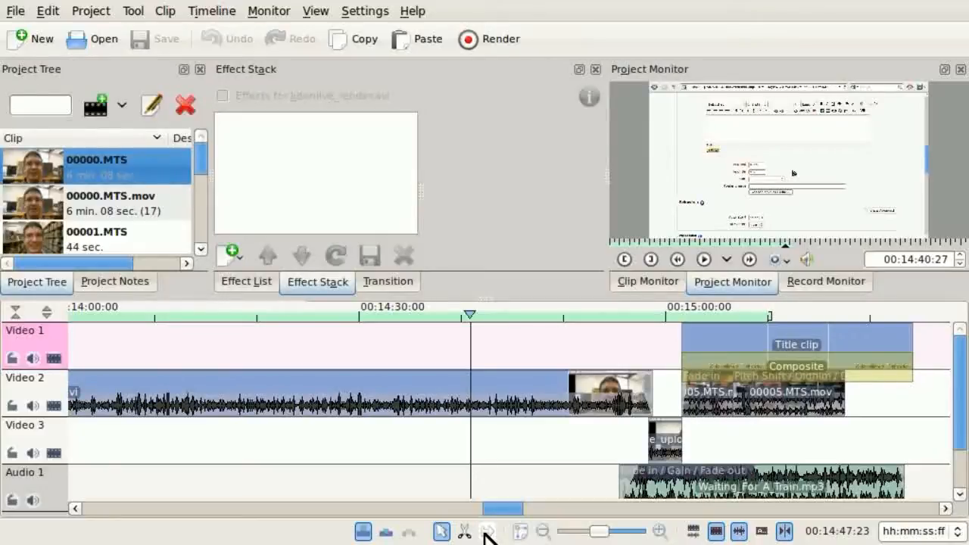
Cut the kdenlive_upload2.avi clip on Video 2 at the playhead near 00:14:40 and again at about 00:14:30.
{"action": "left_click", "coordinate": [661, 532]}
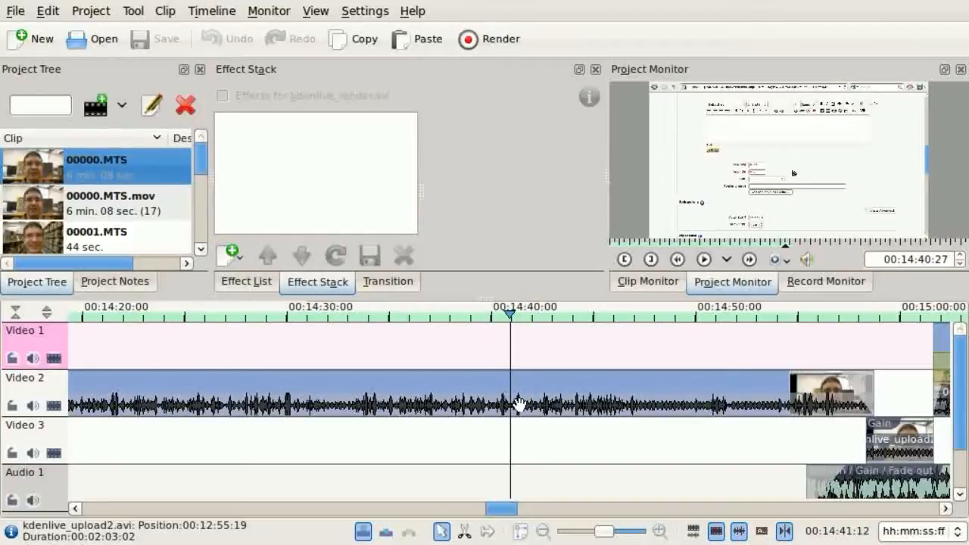
{"action": "left_click", "coordinate": [464, 532]}
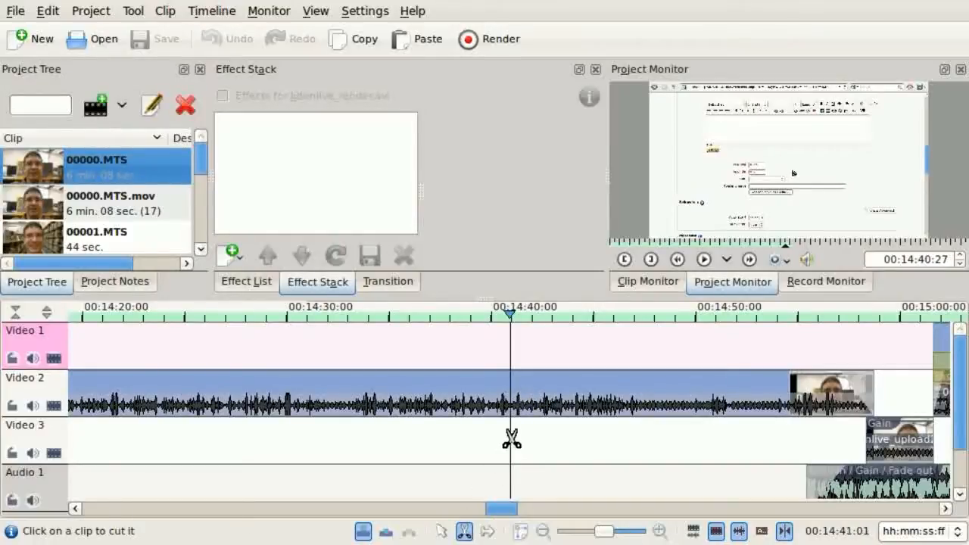
{"action": "left_click", "coordinate": [511, 395]}
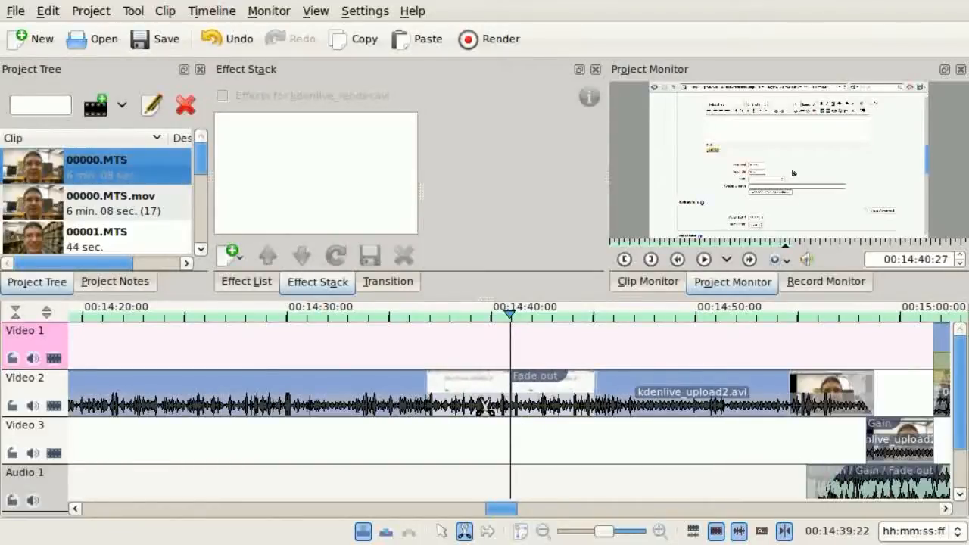
{"action": "left_click", "coordinate": [294, 393]}
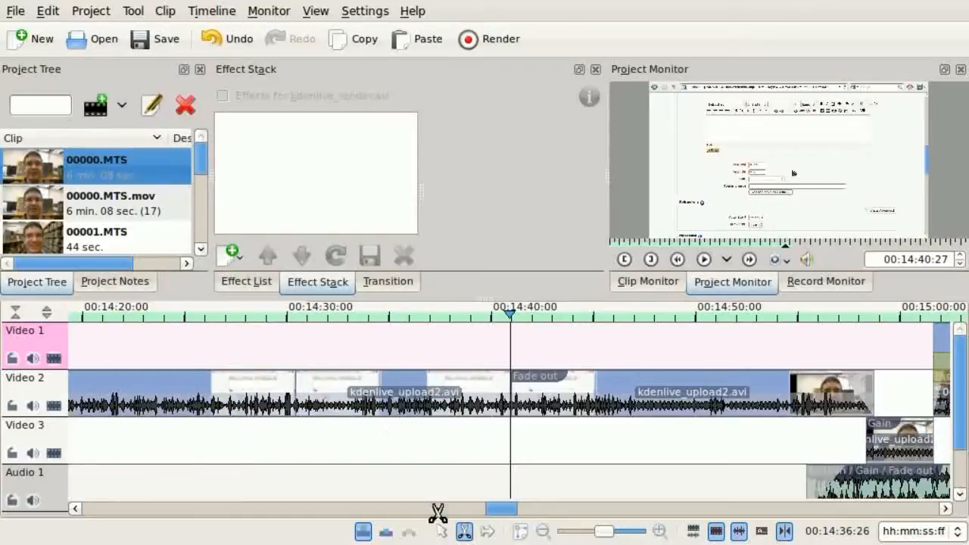
Use the spacer tool to shift everything after the 00:14:40 cut, opening a gap of about 10 seconds.
{"action": "left_click", "coordinate": [488, 531]}
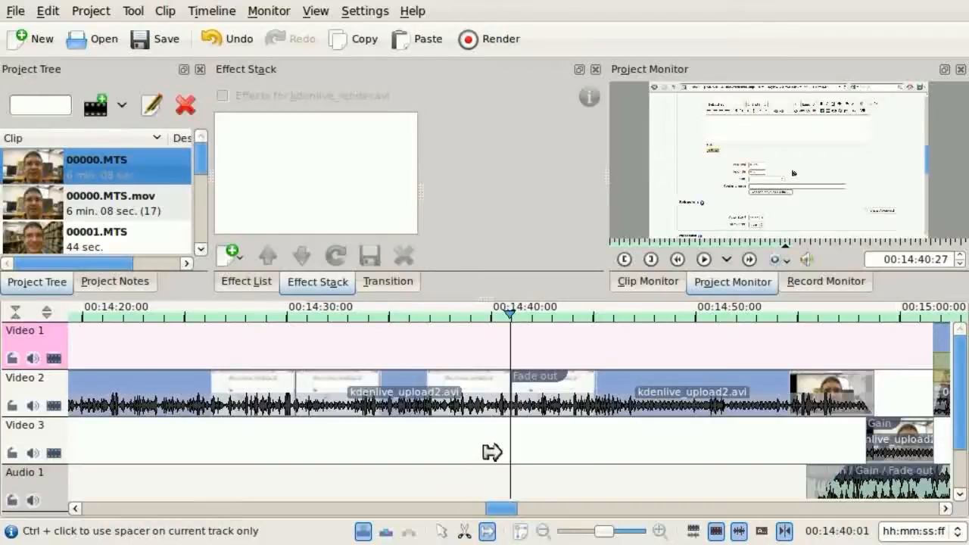
{"action": "left_click_drag", "start_coordinate": [534, 391], "coordinate": [549, 391]}
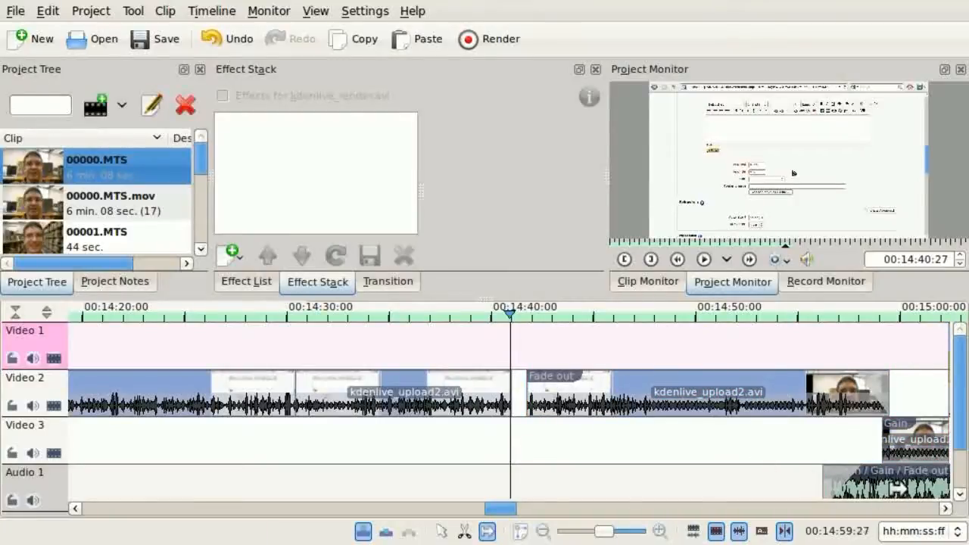
{"action": "left_click_drag", "start_coordinate": [565, 384], "coordinate": [738, 386]}
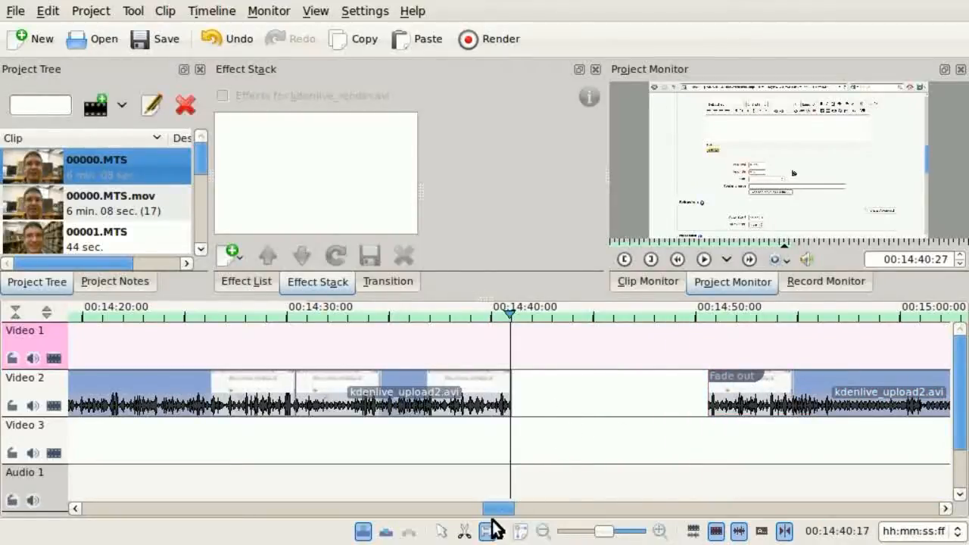
Move the cut segment of kdenlive_upload2.avi before the gap down to Video 3 and paste a copy directly after it.
{"action": "left_click", "coordinate": [441, 532]}
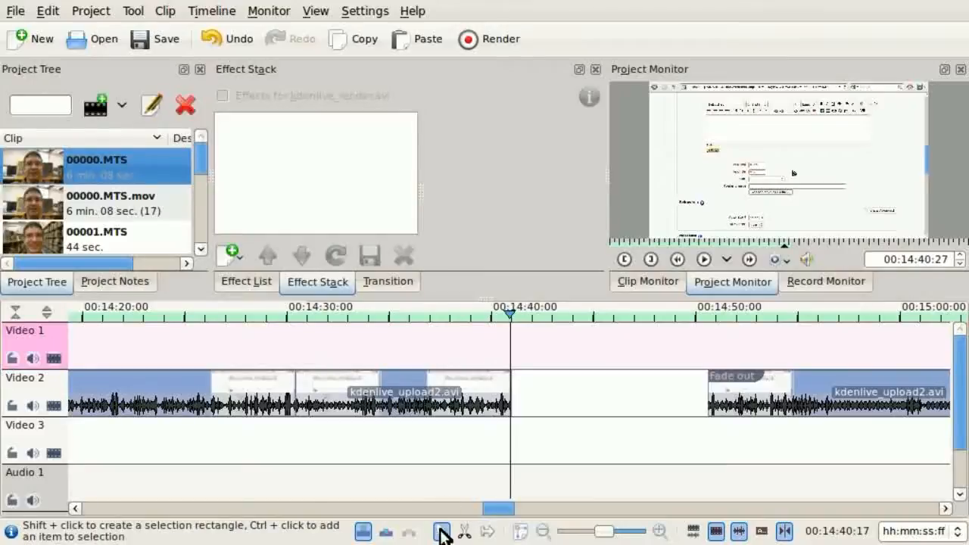
{"action": "left_click_drag", "start_coordinate": [418, 400], "coordinate": [384, 454]}
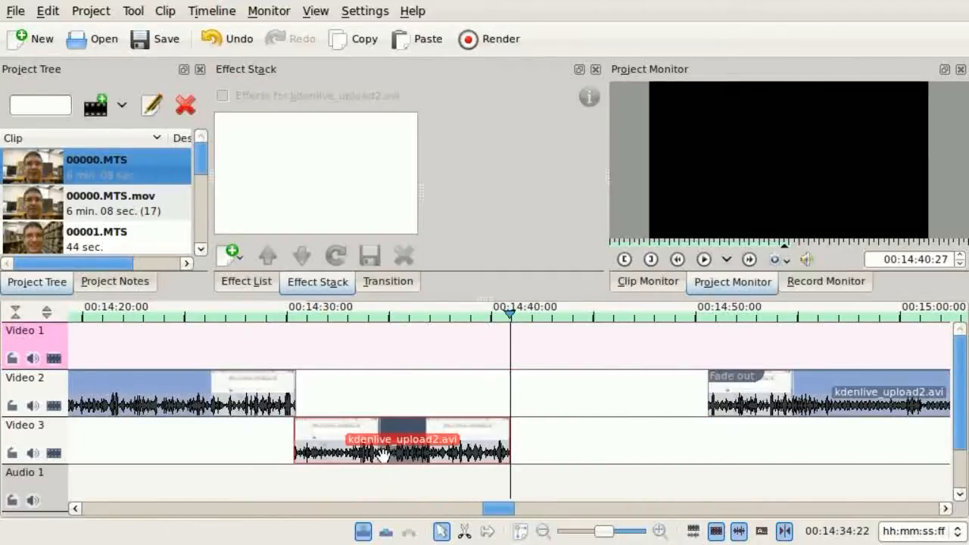
{"action": "right_click", "coordinate": [384, 445]}
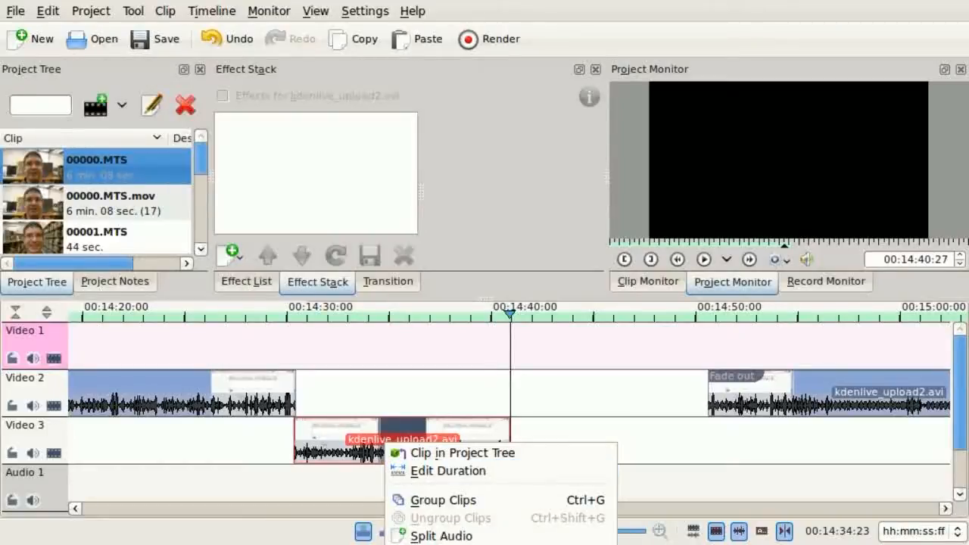
{"action": "key", "text": "Escape"}
{"action": "left_click", "coordinate": [543, 442]}
{"action": "right_click", "coordinate": [543, 442]}
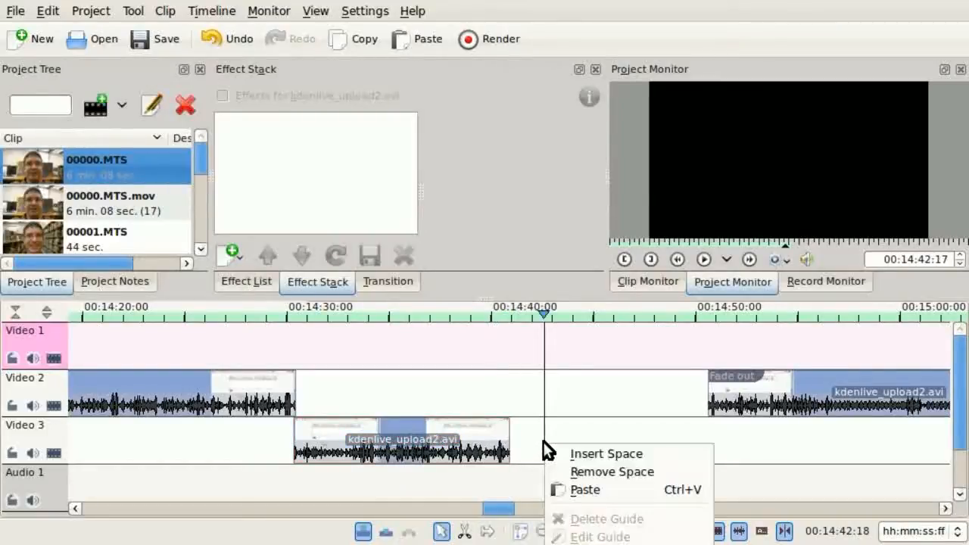
{"action": "left_click", "coordinate": [568, 486]}
{"action": "left_click_drag", "start_coordinate": [620, 446], "coordinate": [581, 451]}
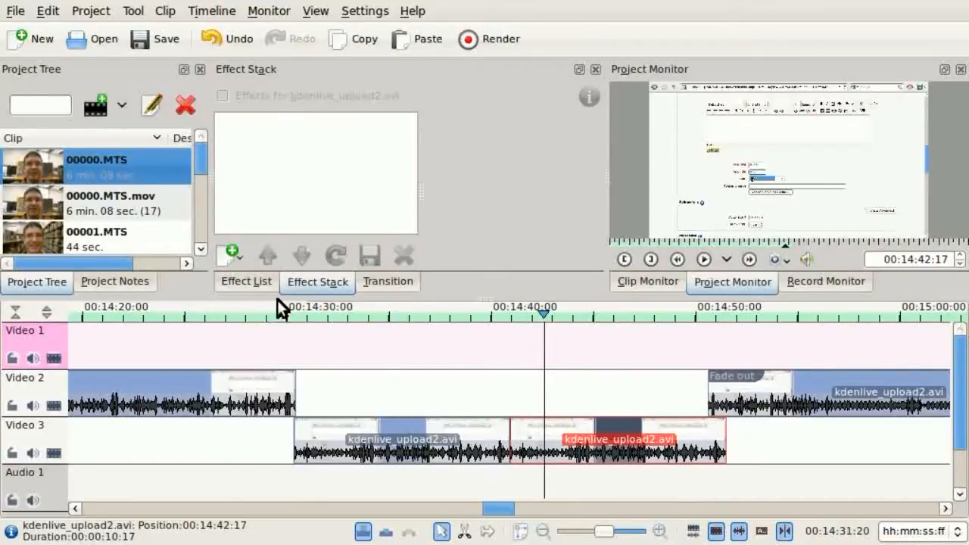
Apply the Pitch Shift effect to the first kdenlive_upload2.avi segment on Video 3.
{"action": "left_click", "coordinate": [257, 285]}
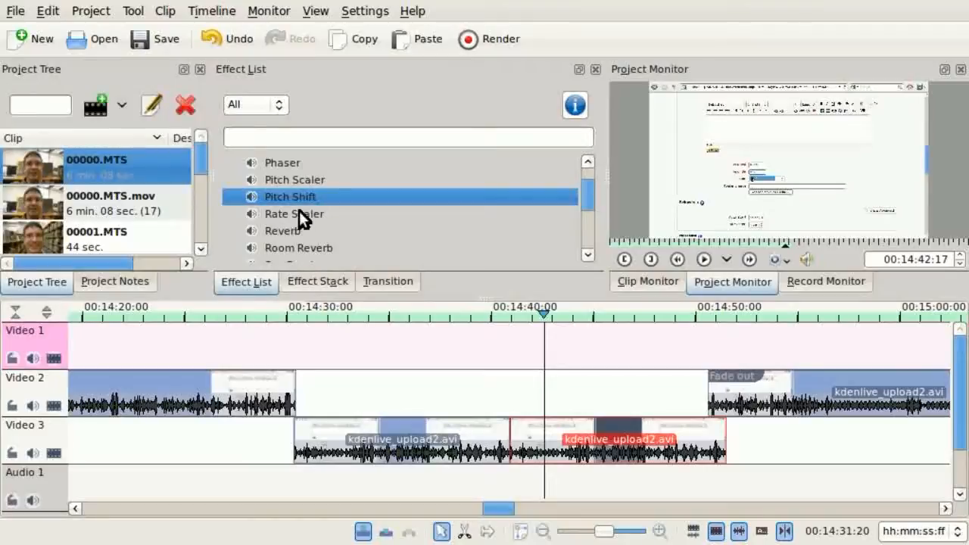
{"action": "left_click_drag", "start_coordinate": [302, 199], "coordinate": [367, 444]}
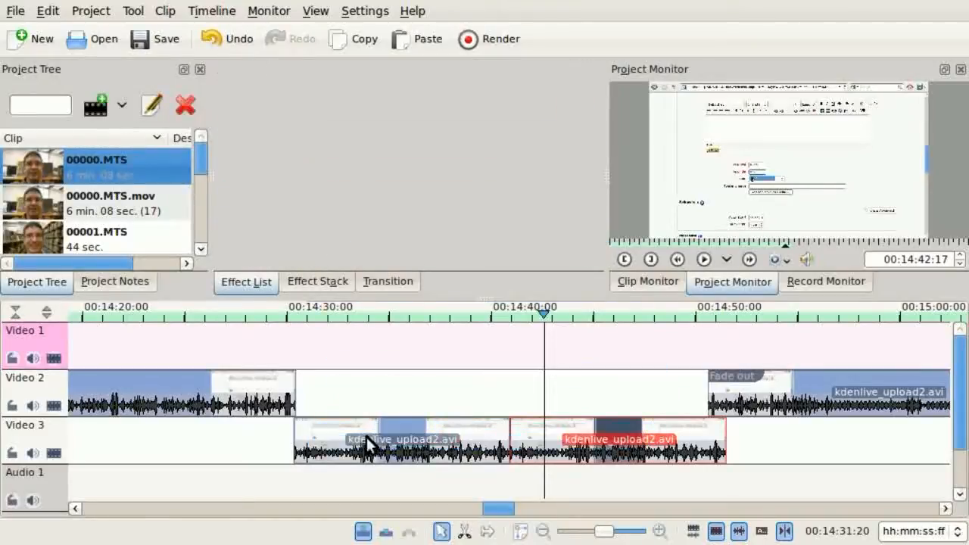
Apply the Charcoal effect to the second kdenlive_upload2.avi segment on Video 3.
{"action": "left_click", "coordinate": [240, 279]}
{"action": "left_click_drag", "start_coordinate": [590, 190], "coordinate": [586, 213]}
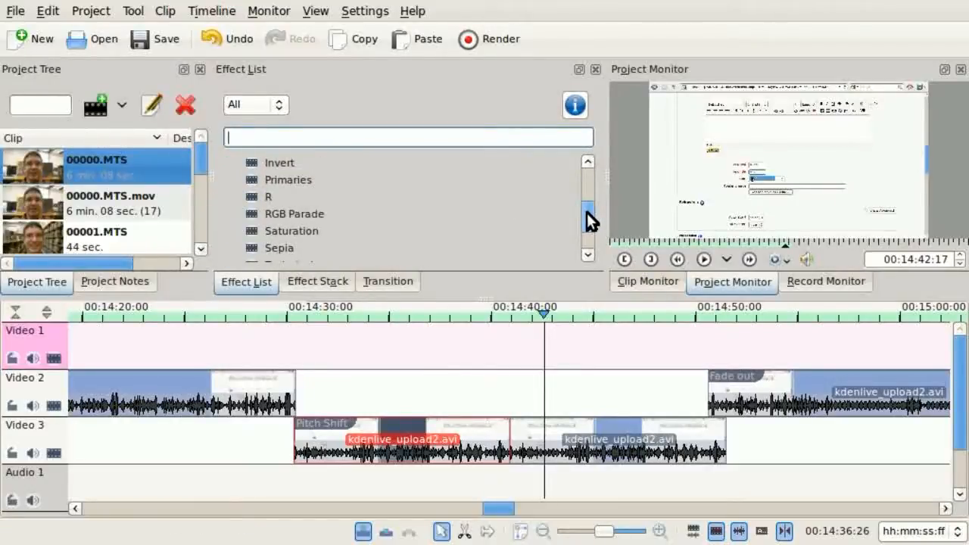
{"action": "left_click", "coordinate": [285, 248]}
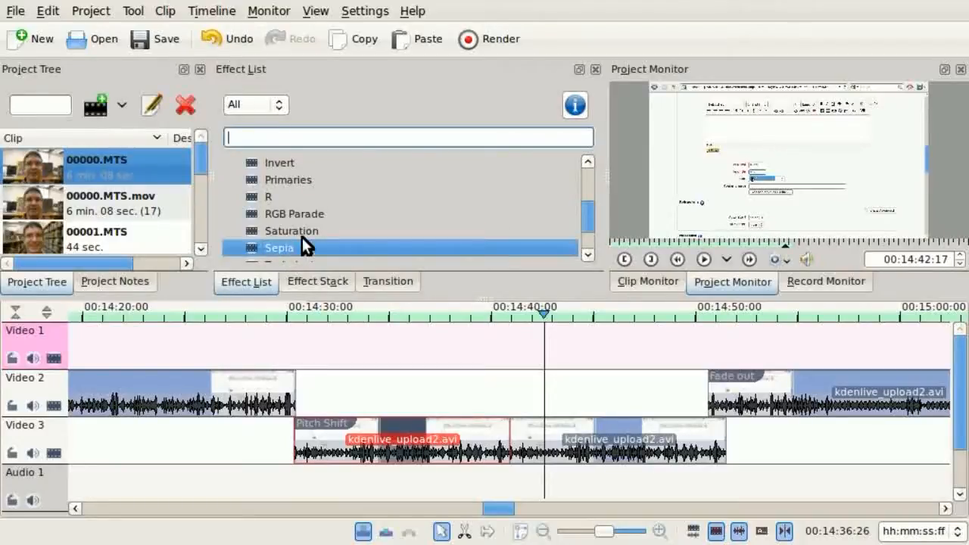
{"action": "scroll", "coordinate": [303, 242], "scroll_direction": "up", "scroll_amount": 3}
{"action": "left_click", "coordinate": [289, 218]}
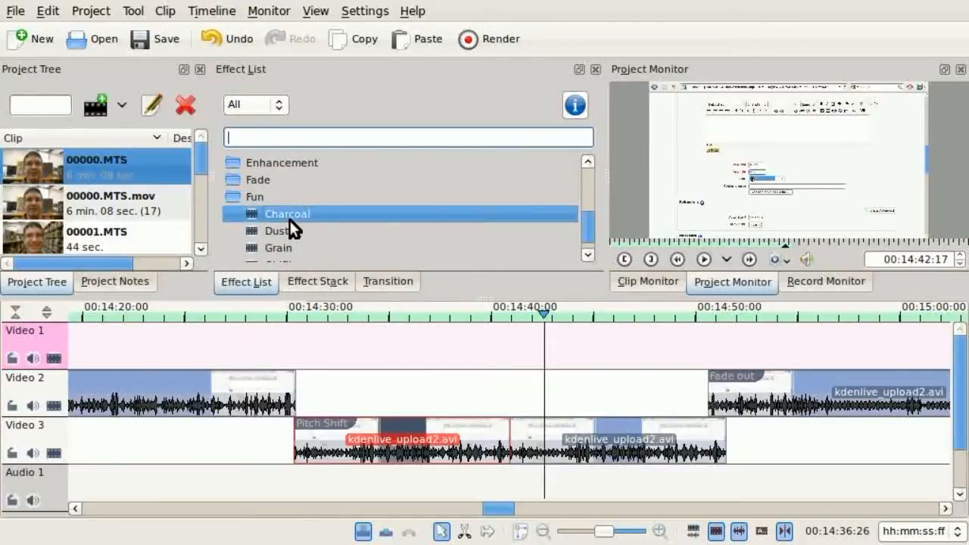
{"action": "left_click_drag", "start_coordinate": [289, 220], "coordinate": [561, 430]}
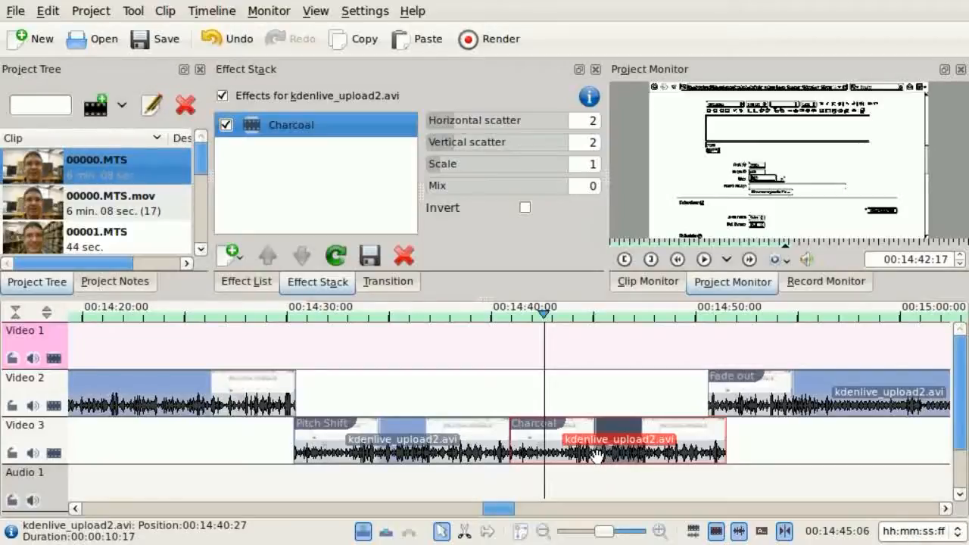
Open a gap of about 2 seconds before the Charcoal segment with the spacer tool and try to move that segment back against the Pitch Shift segment.
{"action": "left_click", "coordinate": [488, 530]}
{"action": "left_click_drag", "start_coordinate": [712, 402], "coordinate": [736, 396]}
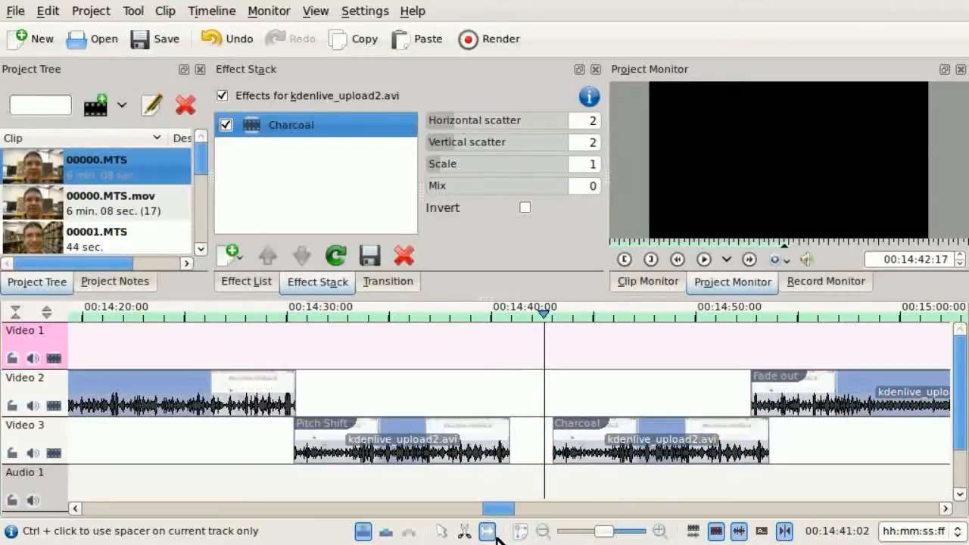
{"action": "left_click", "coordinate": [445, 532]}
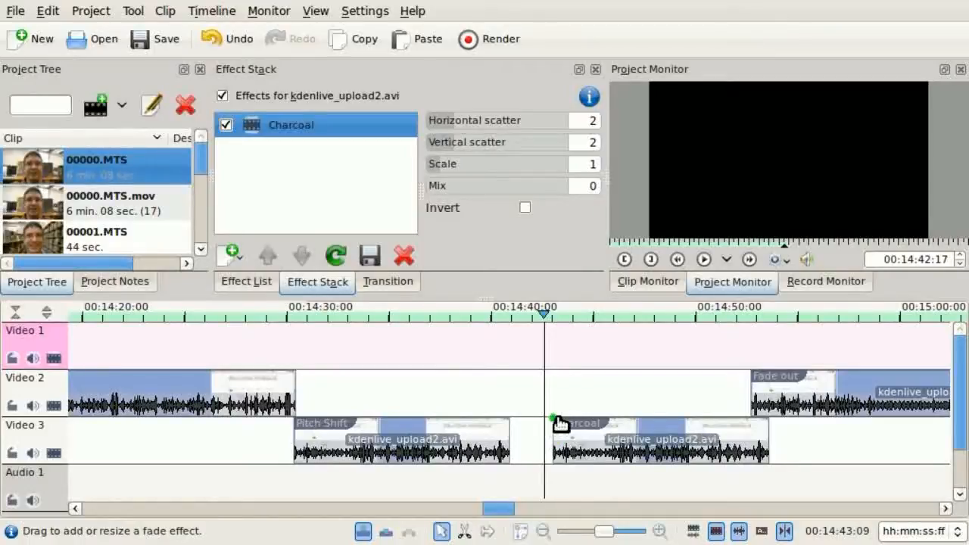
{"action": "mouse_move", "coordinate": [554, 421]}
{"action": "left_mouse_down"}
{"action": "mouse_move", "coordinate": [565, 424]}
{"action": "mouse_move", "coordinate": [504, 424]}
{"action": "mouse_move", "coordinate": [515, 430]}
{"action": "left_mouse_up"}
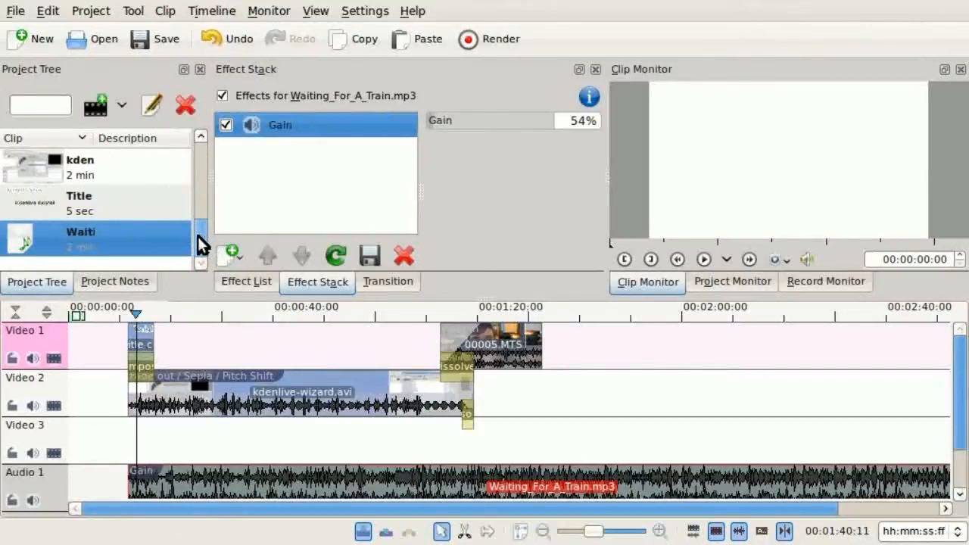
{"action": "left_click_drag", "start_coordinate": [197, 237], "coordinate": [200, 162]}
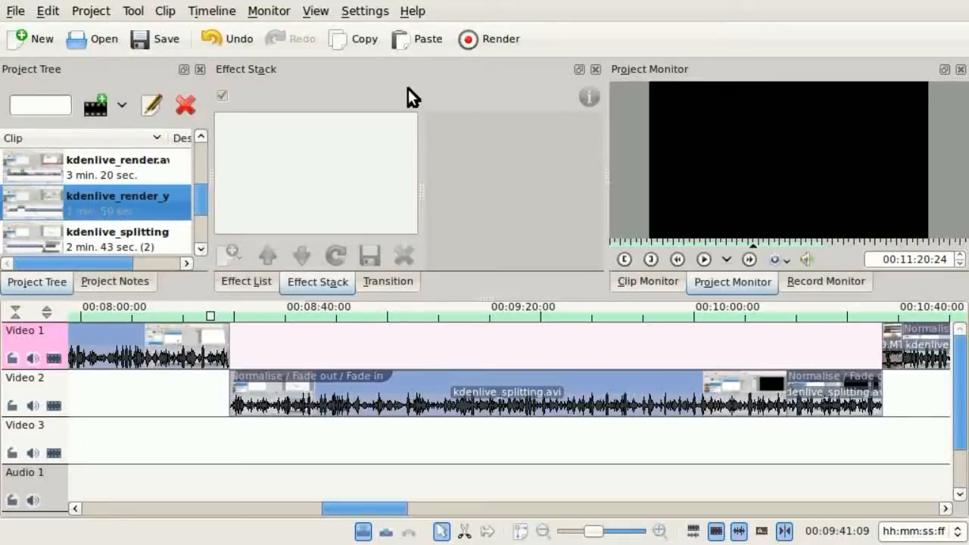
Update the downloadable render profiles YouTube 1280x720 3000k 2 pass and YouTube 1280x720 3000k, and close the add-on installer.
{"action": "left_click", "coordinate": [366, 12]}
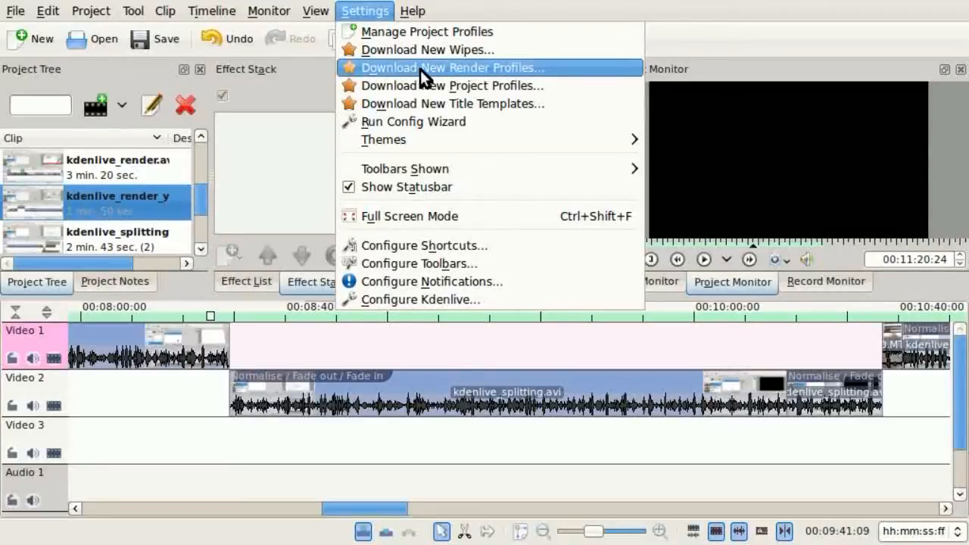
{"action": "left_click", "coordinate": [461, 71]}
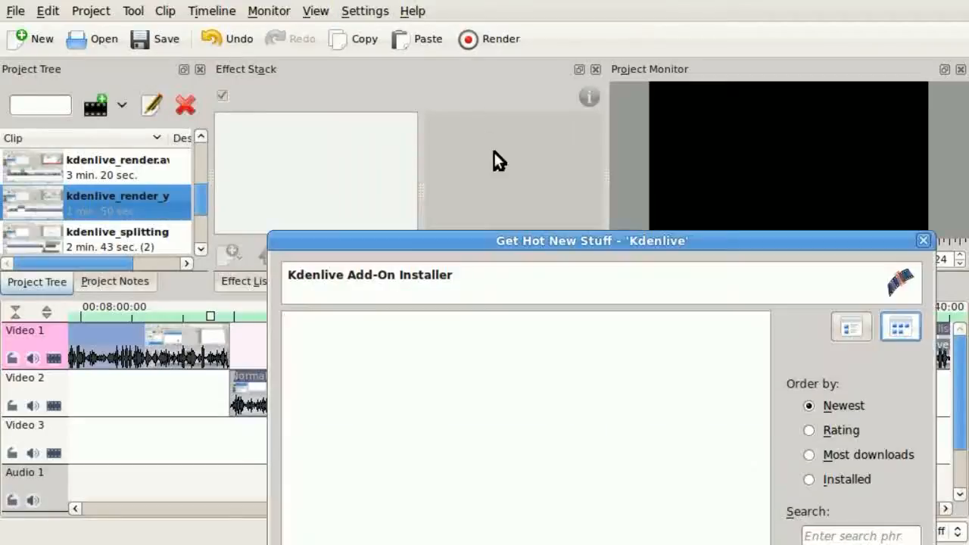
{"action": "left_click_drag", "start_coordinate": [547, 249], "coordinate": [485, 96]}
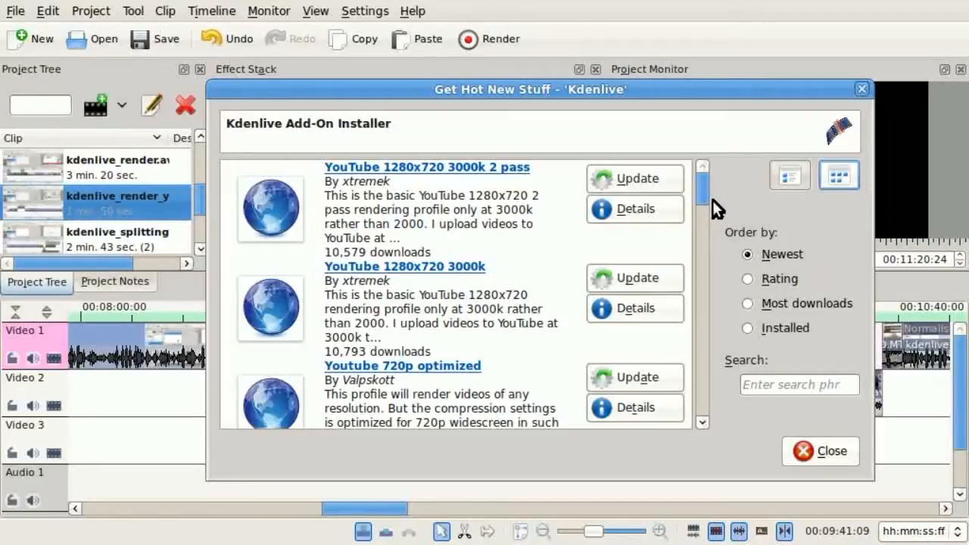
{"action": "left_click", "coordinate": [667, 181]}
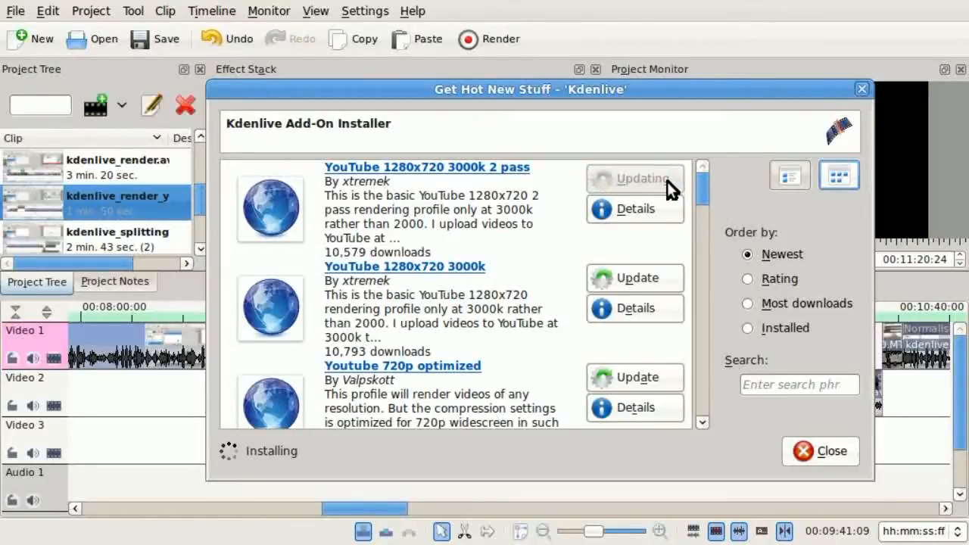
{"action": "left_click", "coordinate": [662, 280]}
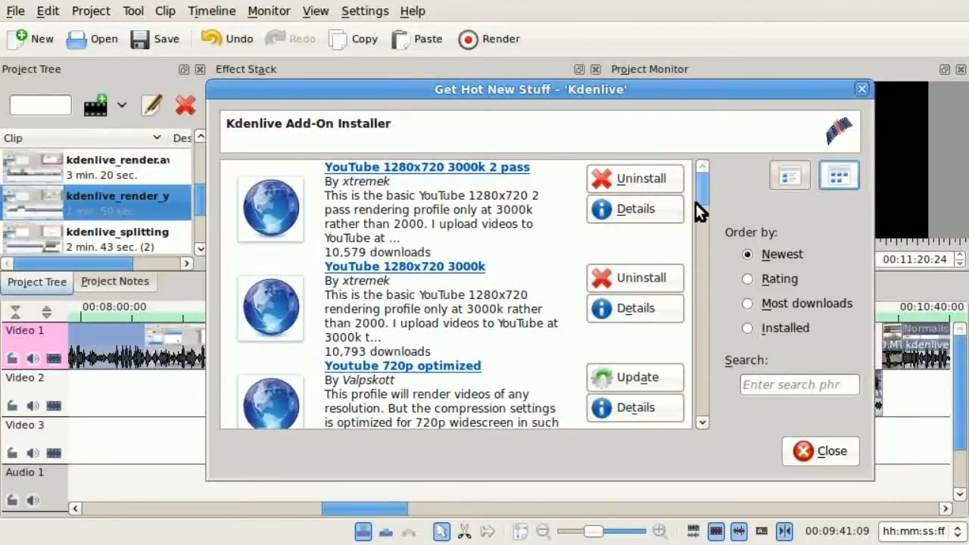
{"action": "left_click_drag", "start_coordinate": [700, 190], "coordinate": [699, 183]}
{"action": "left_click_drag", "start_coordinate": [701, 174], "coordinate": [698, 289]}
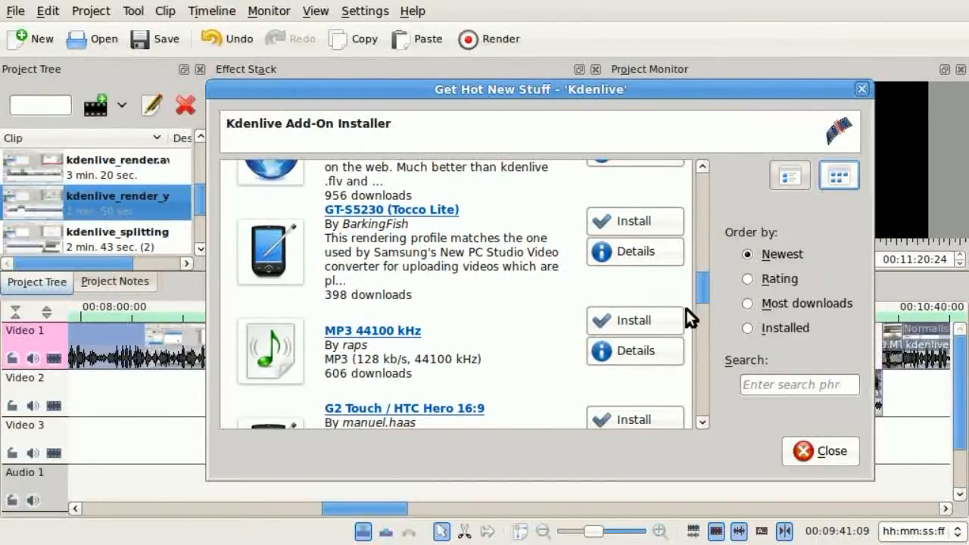
{"action": "left_click_drag", "start_coordinate": [702, 291], "coordinate": [698, 177]}
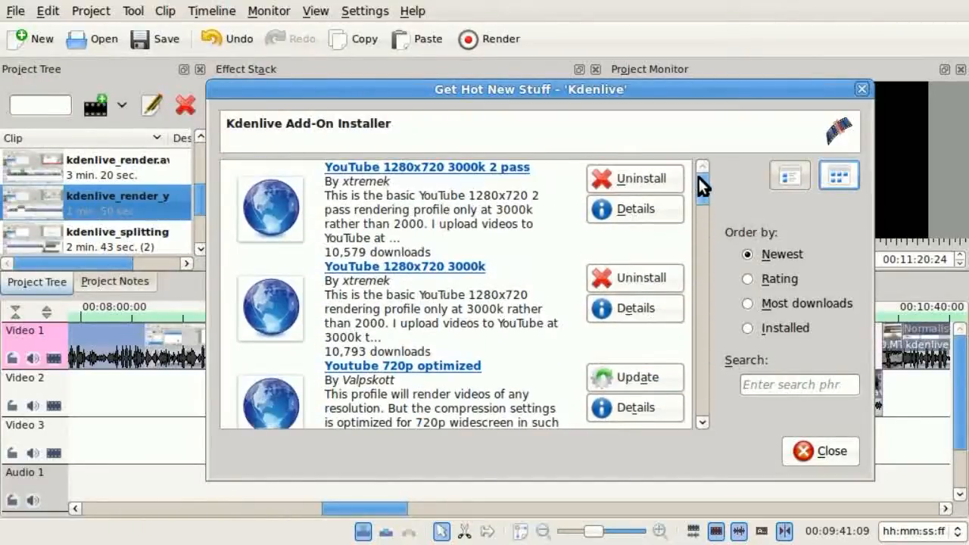
{"action": "left_click", "coordinate": [834, 456]}
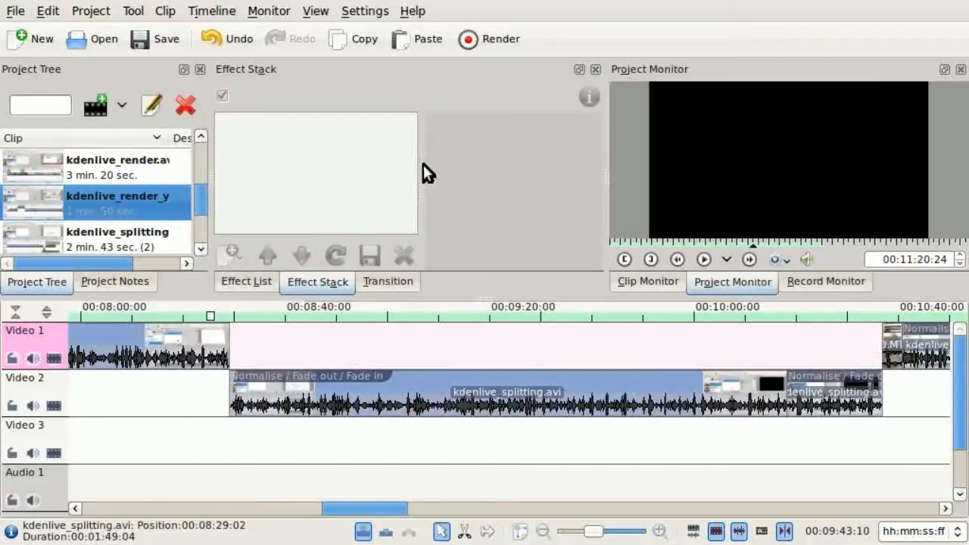
Open the render settings and change the output file's base name to kdenlive_youtube.
{"action": "left_click", "coordinate": [477, 47]}
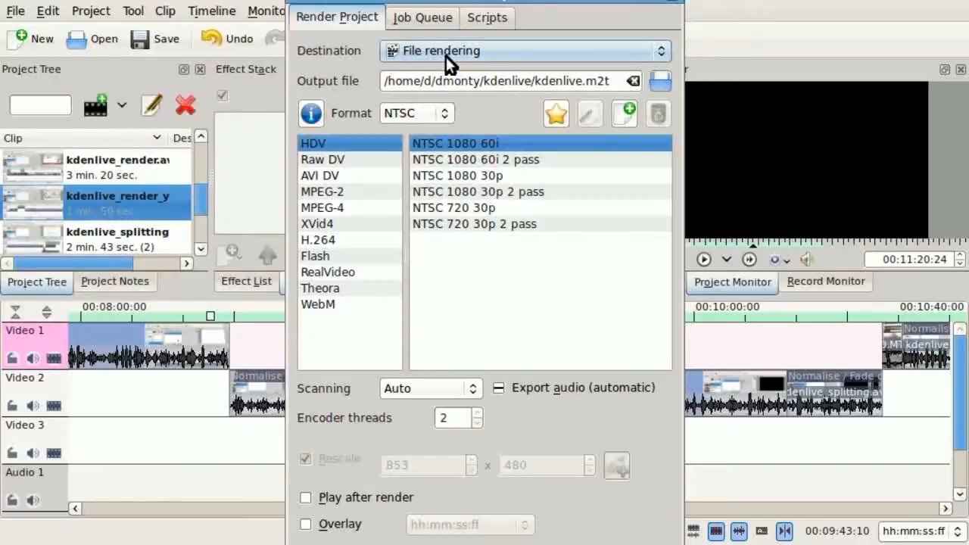
{"action": "left_click", "coordinate": [583, 80]}
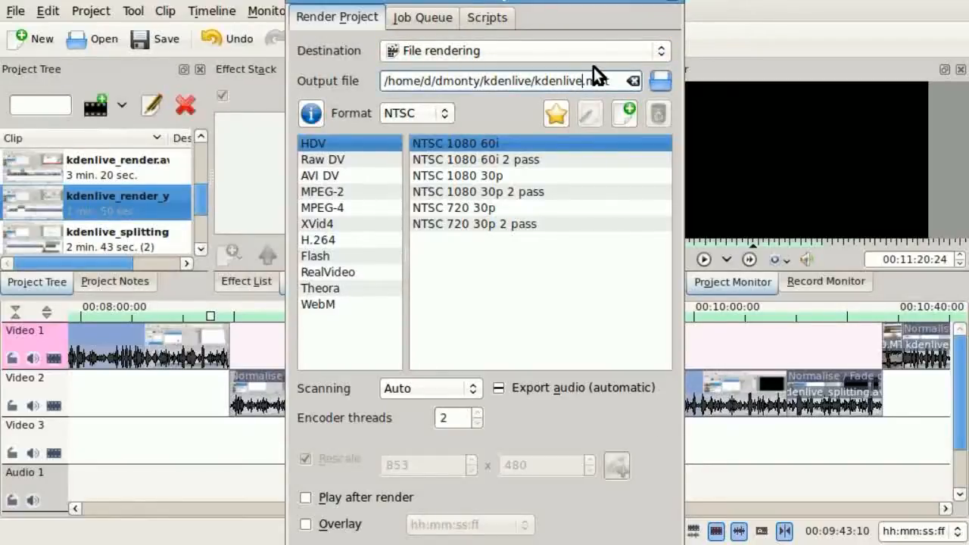
{"action": "type", "text": "_youtube"}
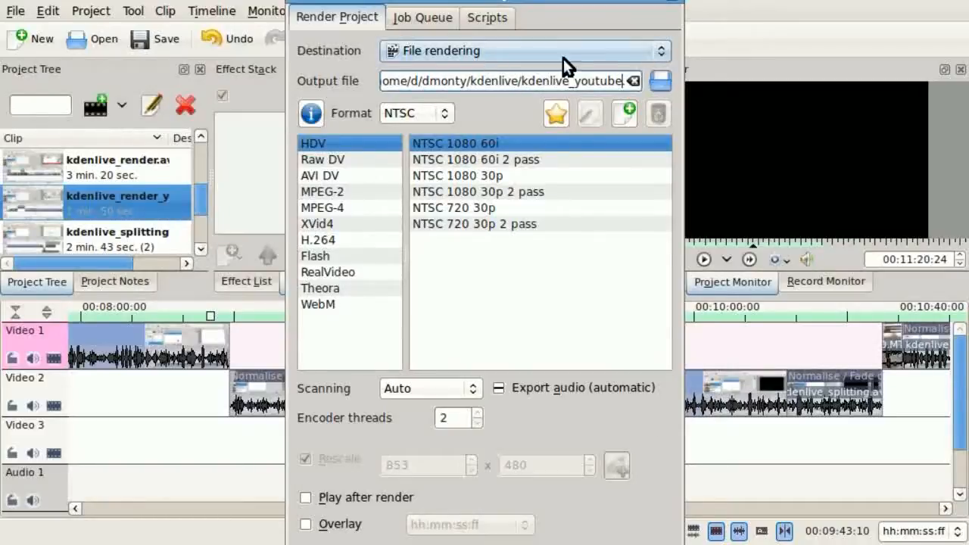
Try the AVI DV, MPEG-2 and XVid4 render formats and the Mobile devices destination.
{"action": "left_click", "coordinate": [342, 176]}
{"action": "left_click", "coordinate": [341, 192]}
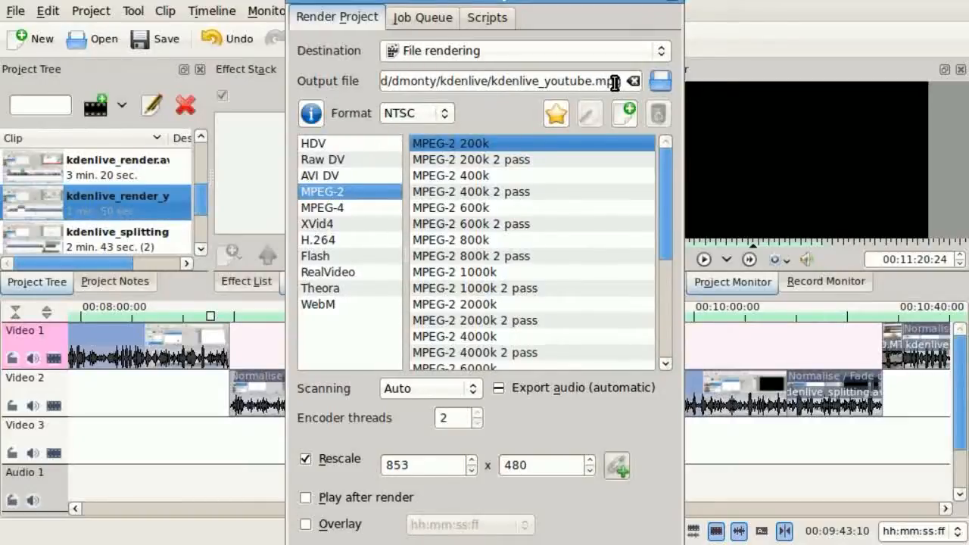
{"action": "left_click", "coordinate": [316, 223]}
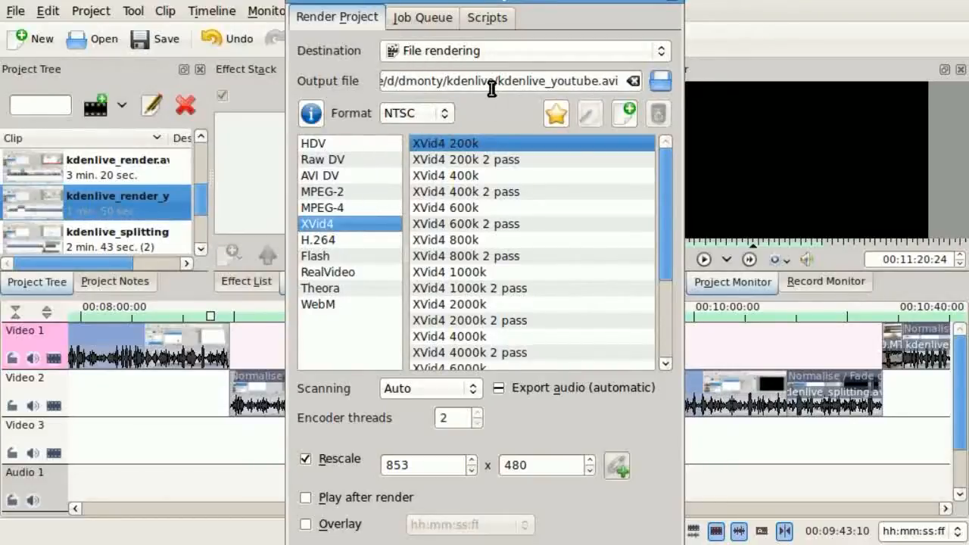
{"action": "left_click", "coordinate": [509, 52]}
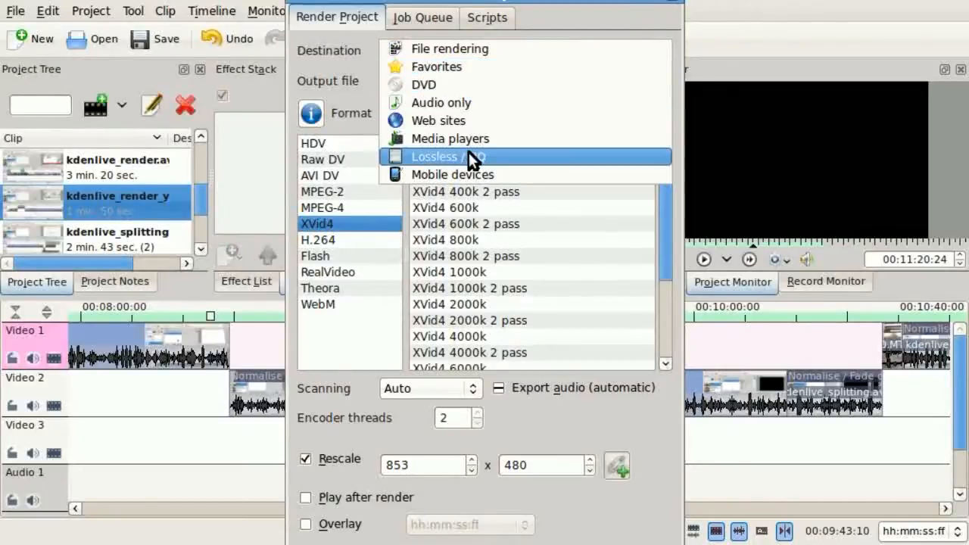
{"action": "left_click", "coordinate": [472, 175]}
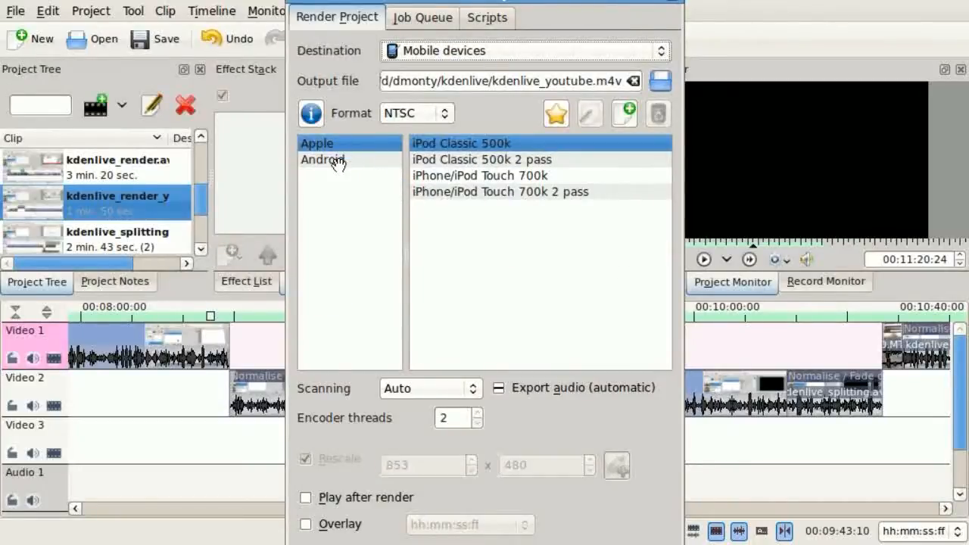
Set the render destination to Web sites and choose the custom profile YouTube 1280x720 3000k 2 pass.
{"action": "left_click", "coordinate": [626, 49]}
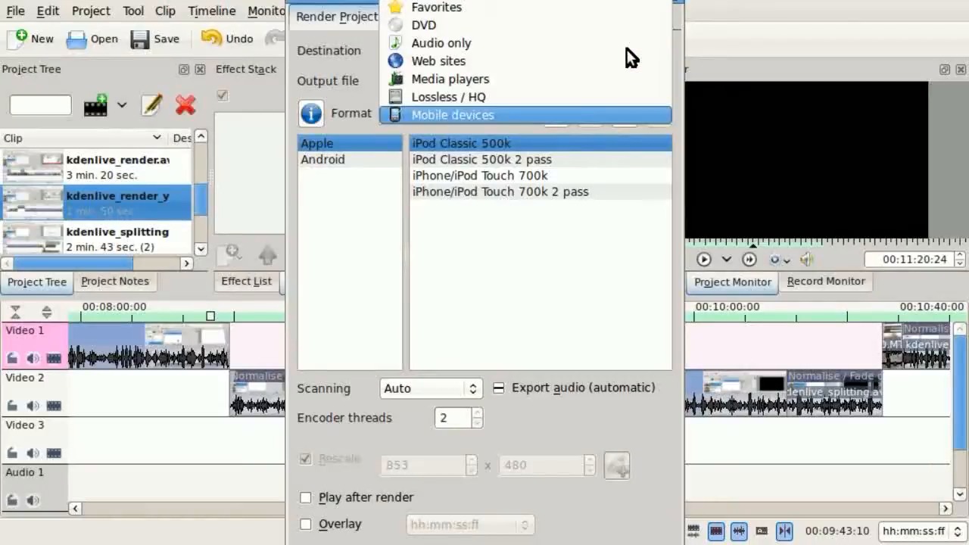
{"action": "left_click", "coordinate": [537, 64]}
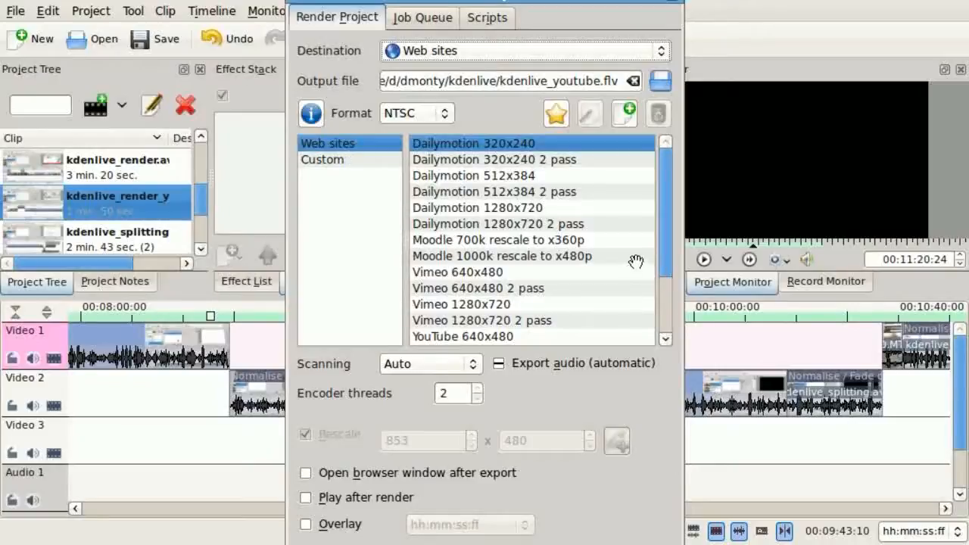
{"action": "mouse_move", "coordinate": [664, 240]}
{"action": "left_mouse_down"}
{"action": "mouse_move", "coordinate": [664, 296]}
{"action": "mouse_move", "coordinate": [659, 248]}
{"action": "left_mouse_up"}
{"action": "scroll", "coordinate": [659, 248], "scroll_direction": "up", "scroll_amount": 1}
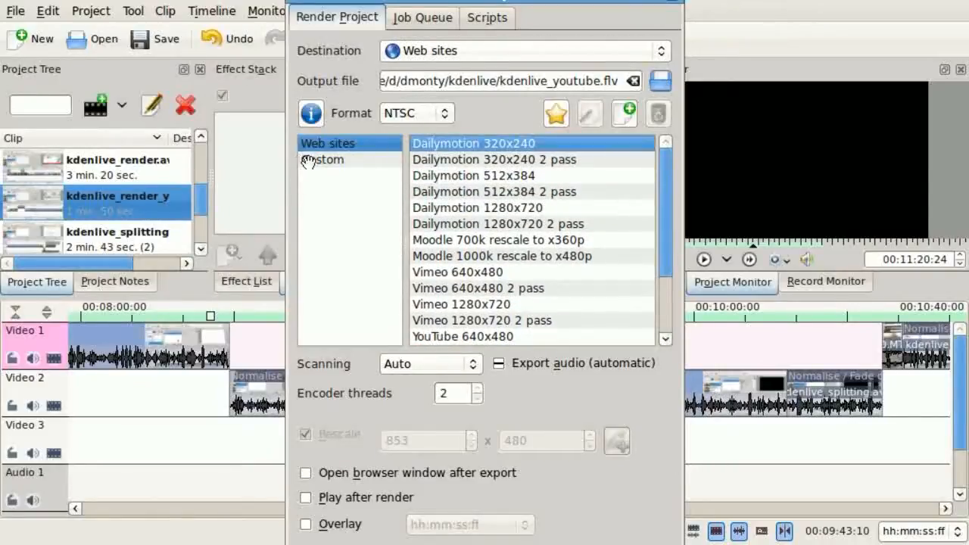
{"action": "left_click", "coordinate": [319, 159]}
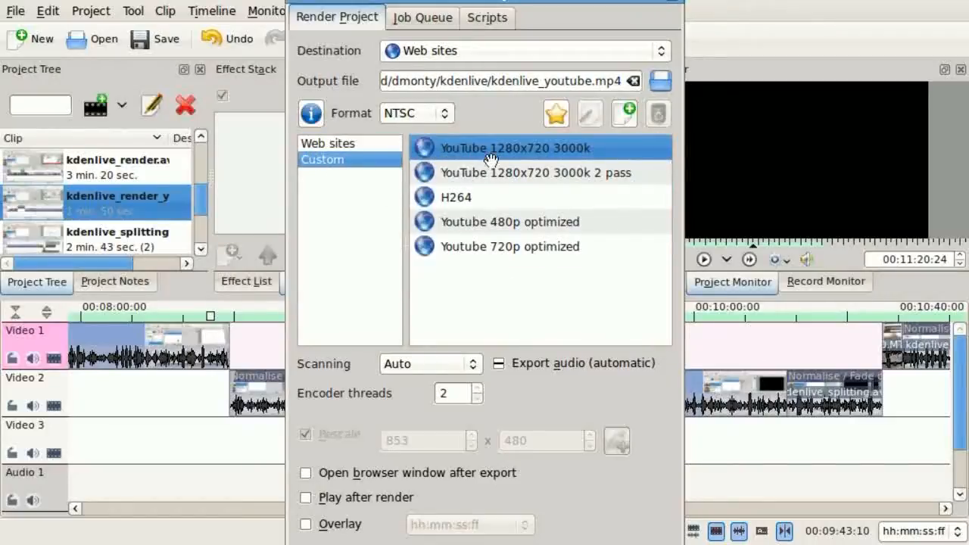
{"action": "left_click", "coordinate": [494, 173]}
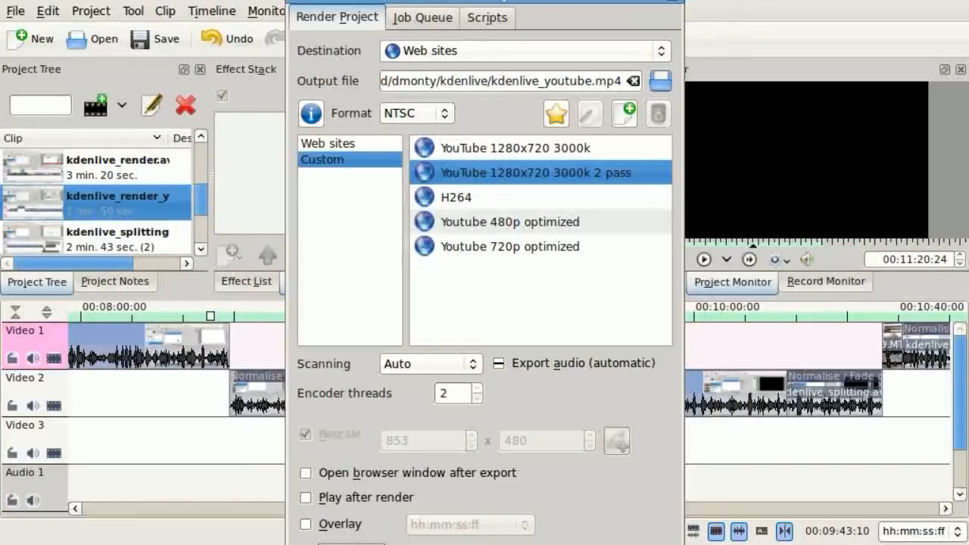
Render the project to the output file and close the render window once the job has finished.
{"action": "left_click", "coordinate": [353, 544]}
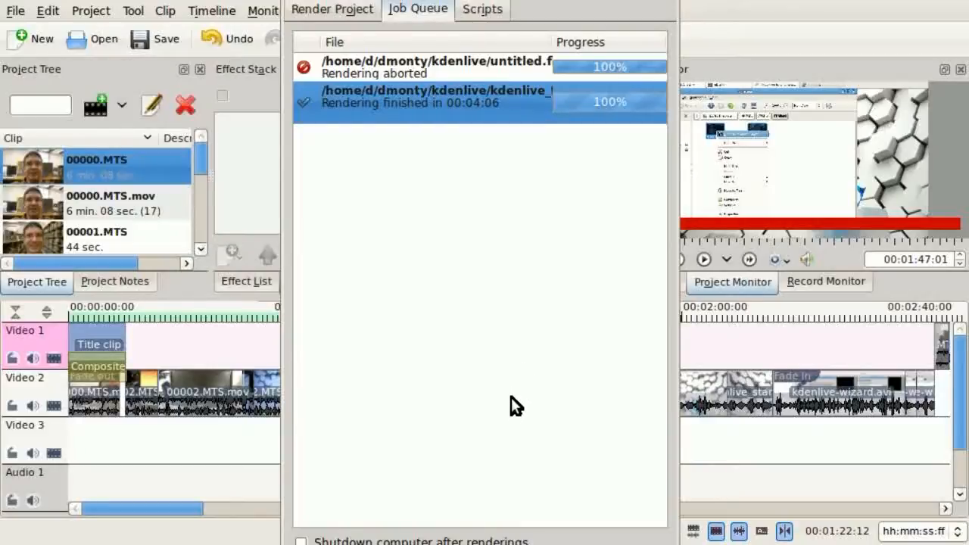
{"action": "left_click_drag", "start_coordinate": [511, 397], "coordinate": [512, 345]}
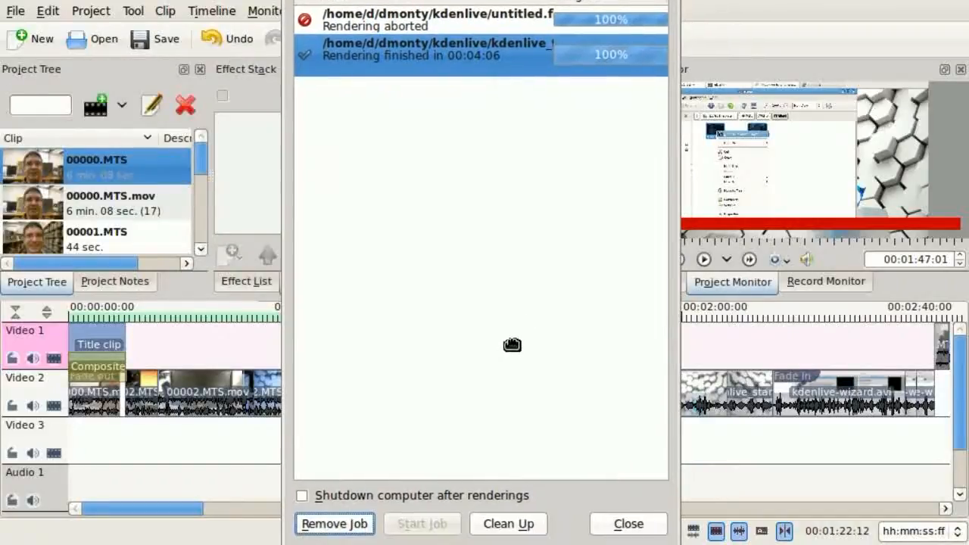
{"action": "left_click", "coordinate": [629, 524]}
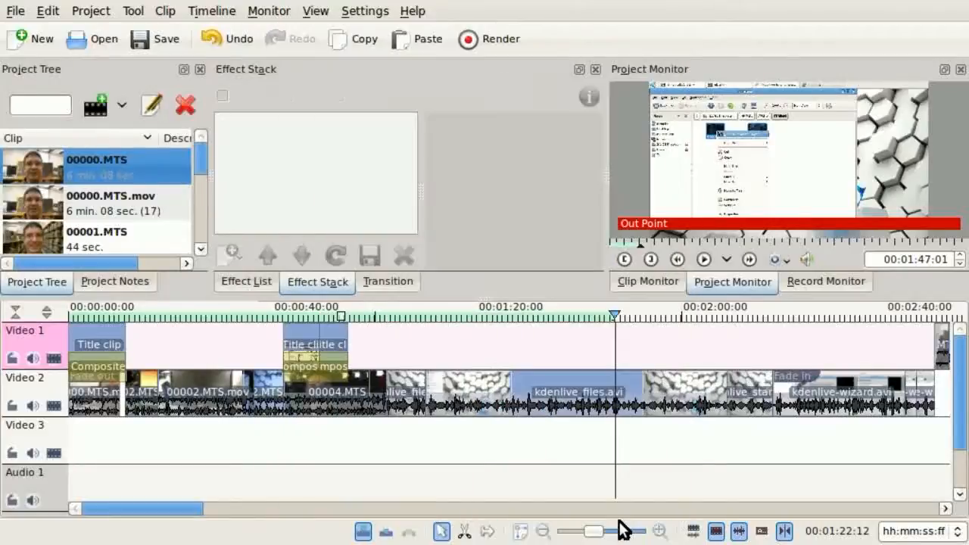